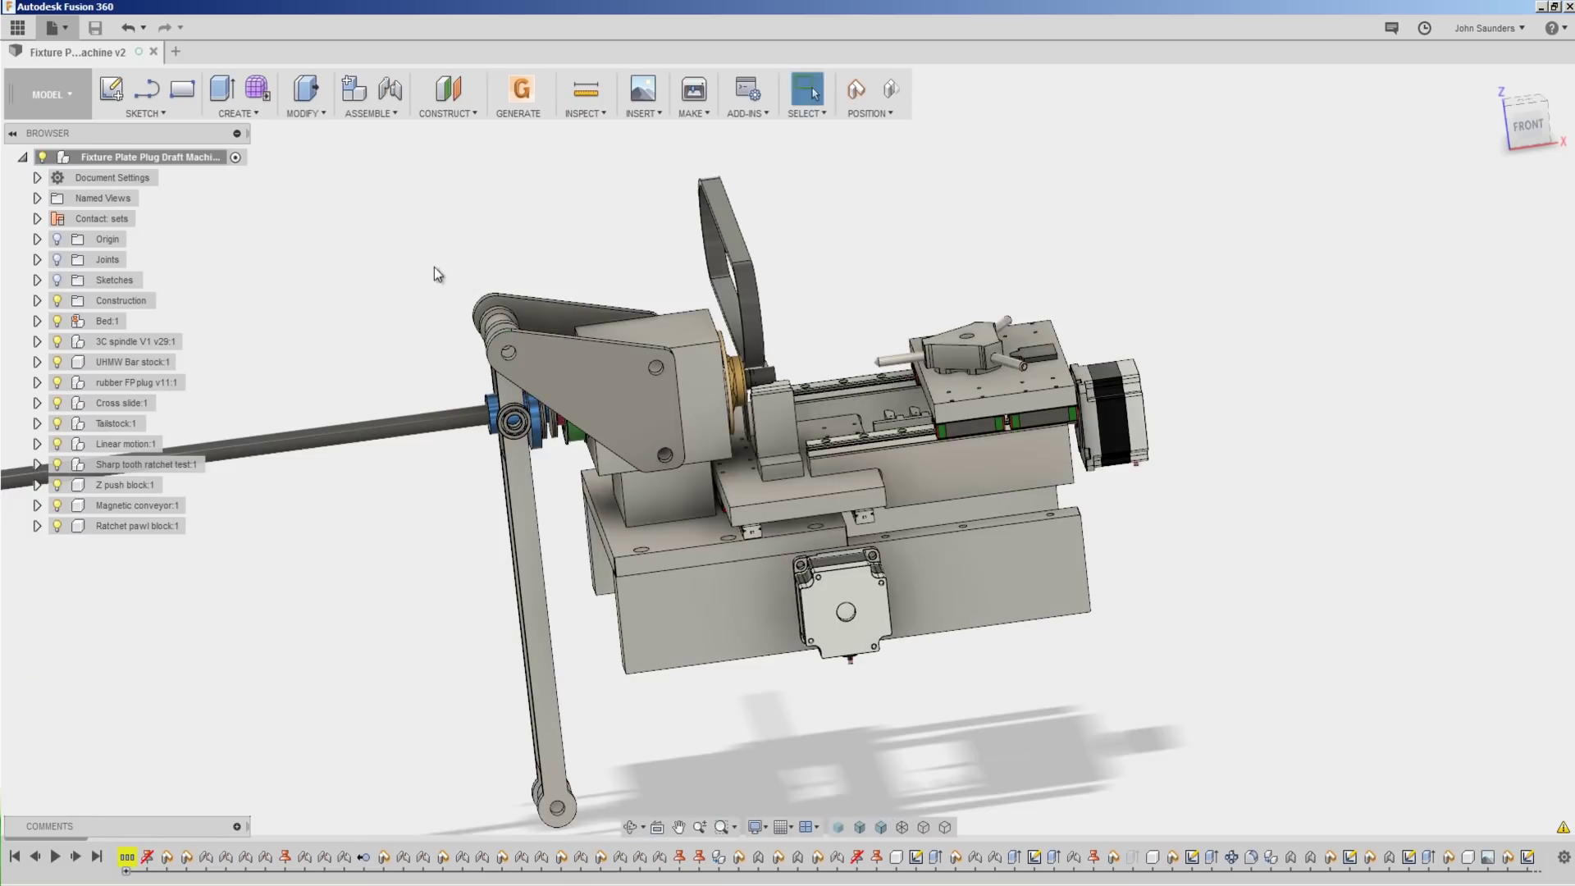
# Orbit, pan and zoom until the spindle, belt and cross slide fill an elevated view
pyautogui.moveTo(435, 268); pyautogui.dragTo(474, 285, button='middle')
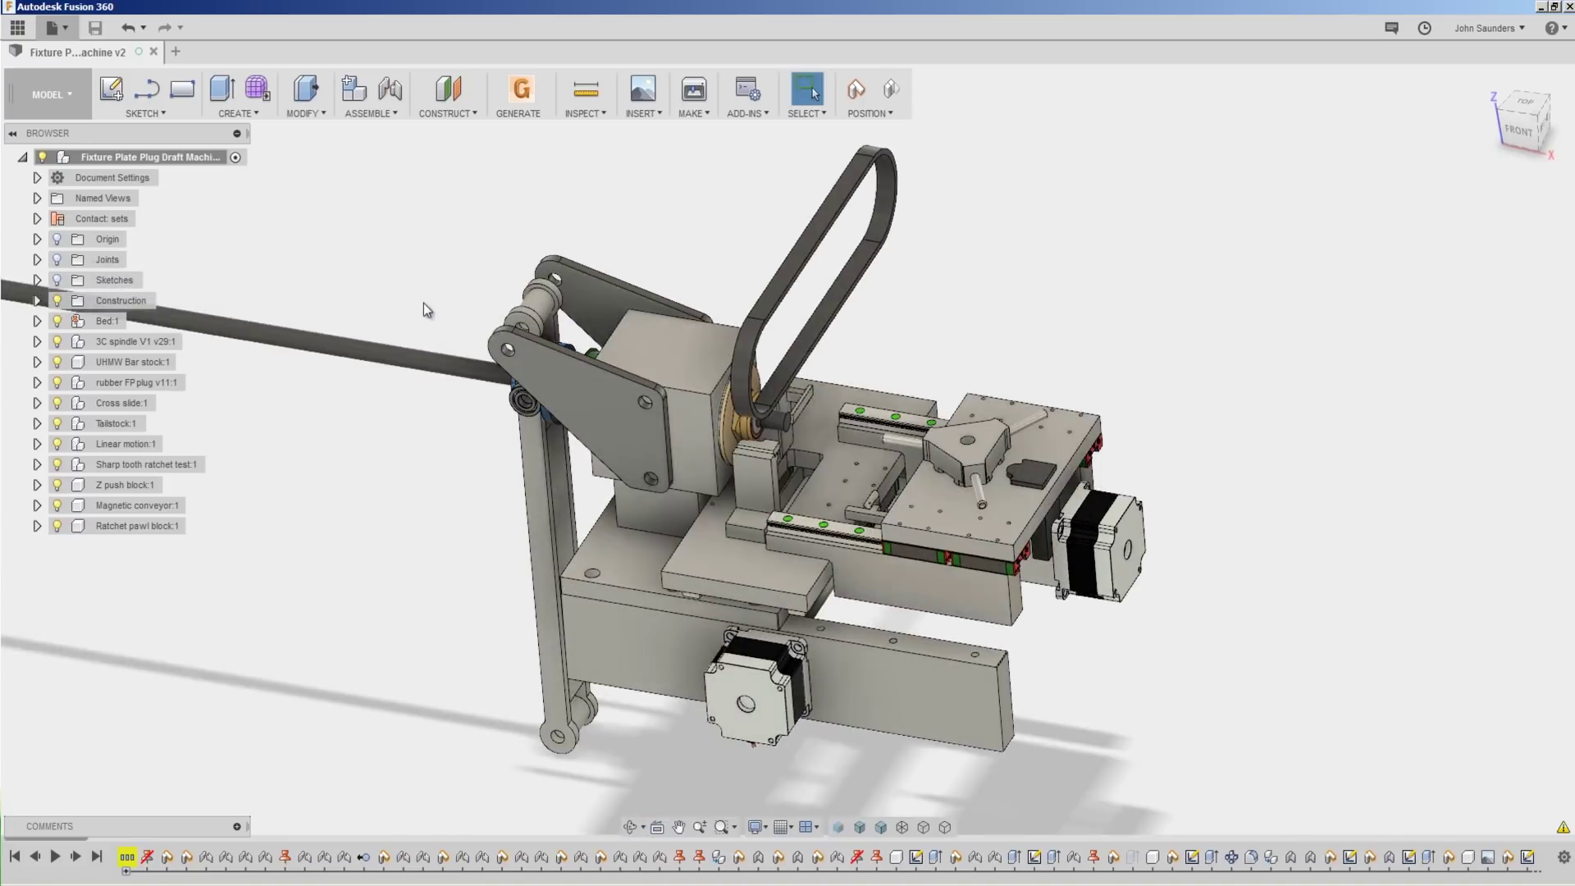
pyautogui.keyDown('shift'); pyautogui.moveTo(423, 303); pyautogui.dragTo(454, 271, button='middle'); pyautogui.keyUp('shift')
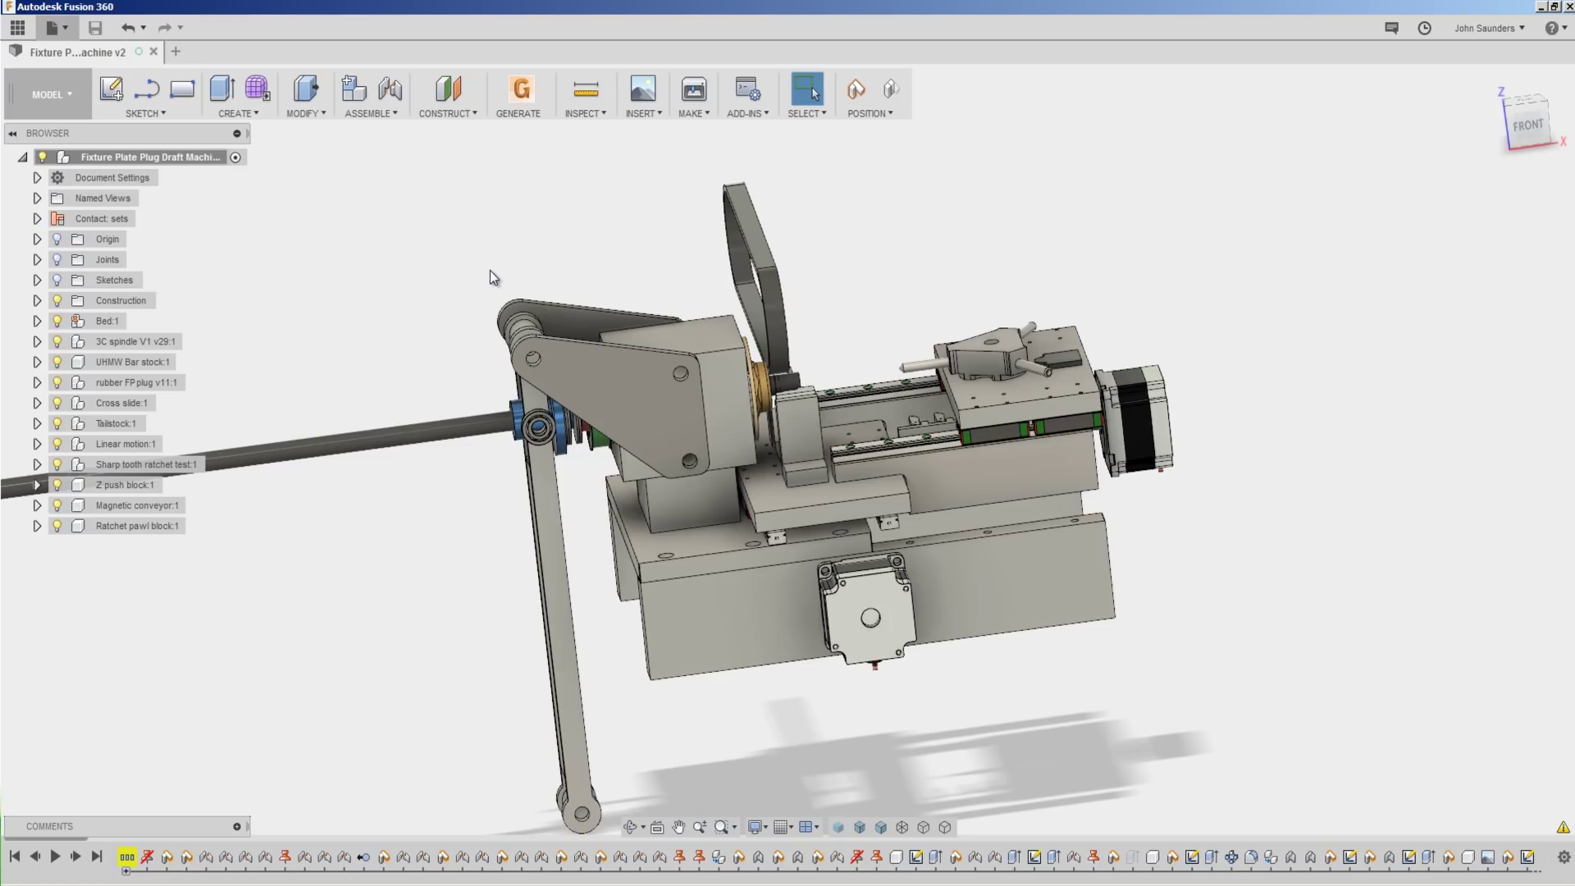
pyautogui.keyDown('shift'); pyautogui.moveTo(490, 269); pyautogui.dragTo(431, 302, button='middle'); pyautogui.keyUp('shift')
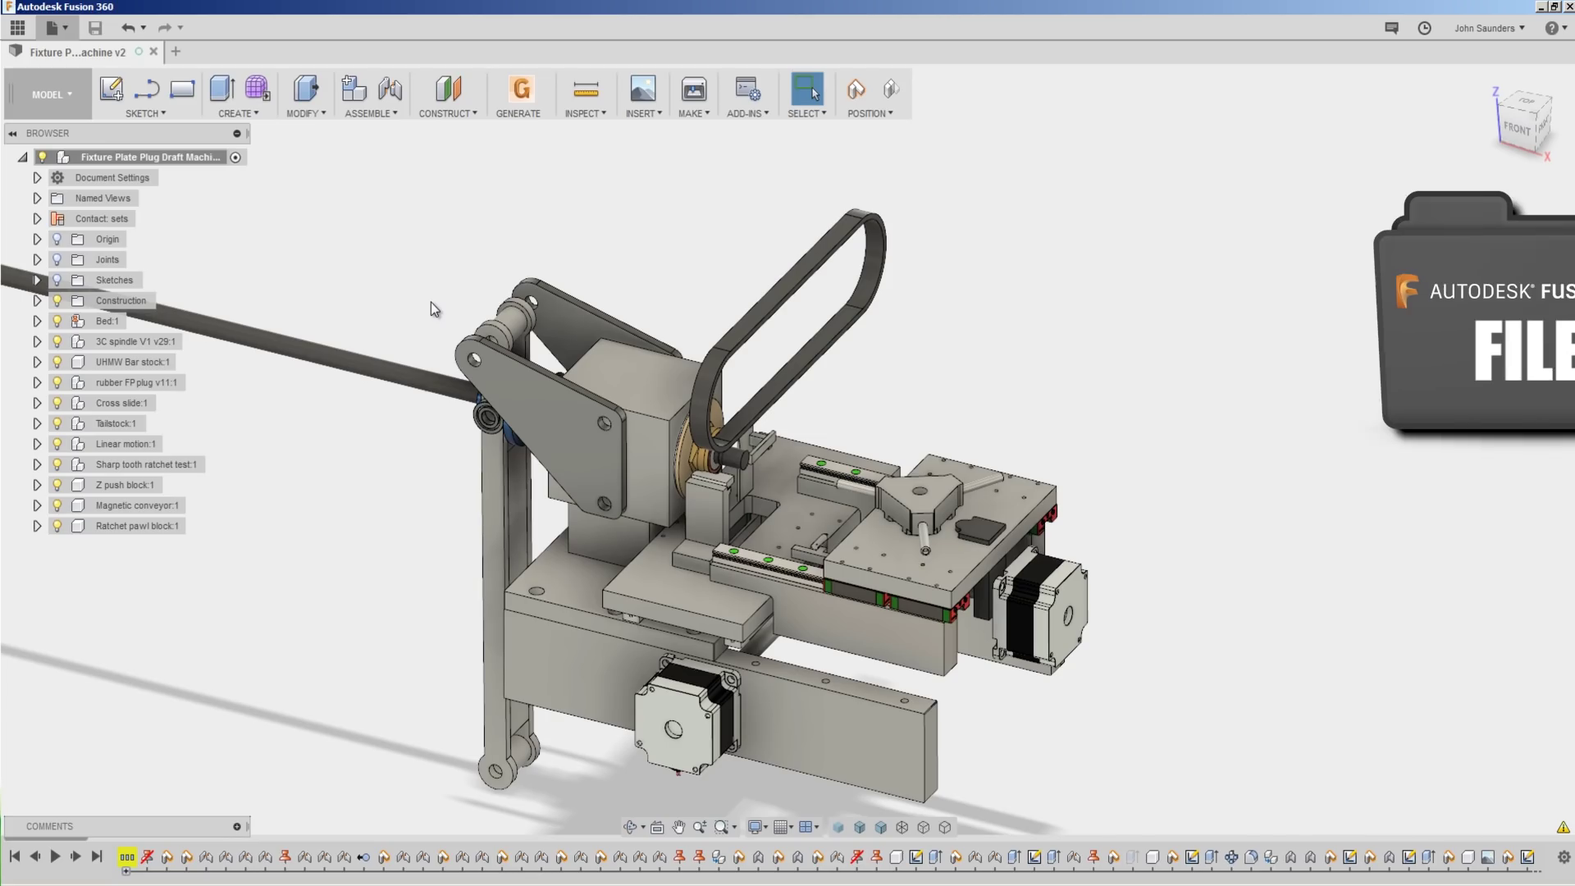
pyautogui.scroll(2, 430, 302)
pyautogui.moveTo(456, 305); pyautogui.dragTo(514, 261, button='middle')
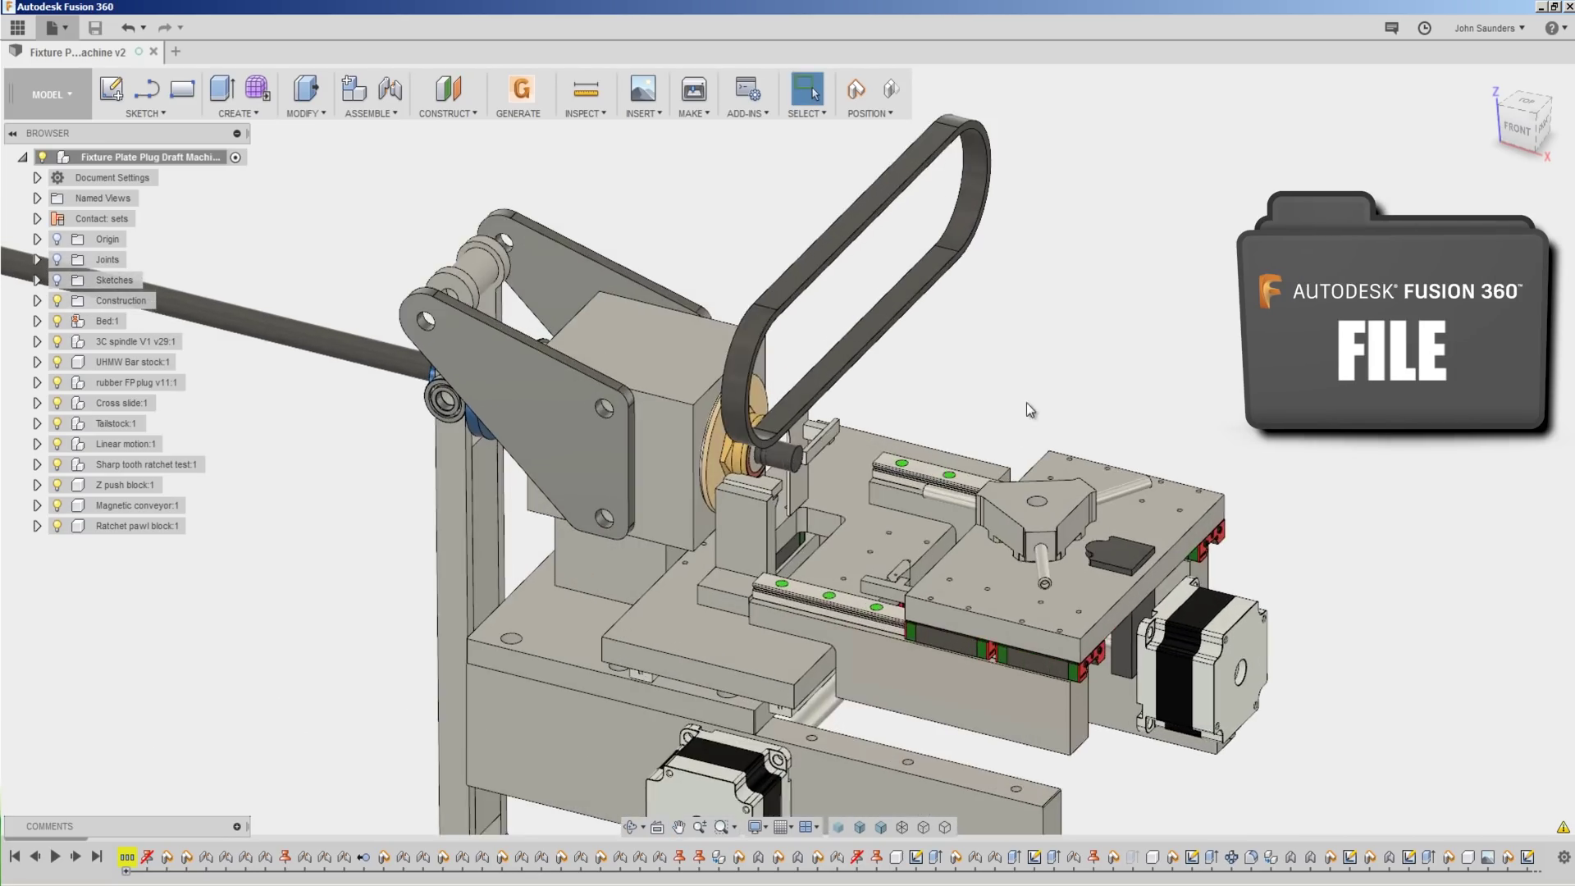
pyautogui.keyDown('shift'); pyautogui.moveTo(1022, 361); pyautogui.dragTo(992, 347, button='middle'); pyautogui.keyUp('shift')
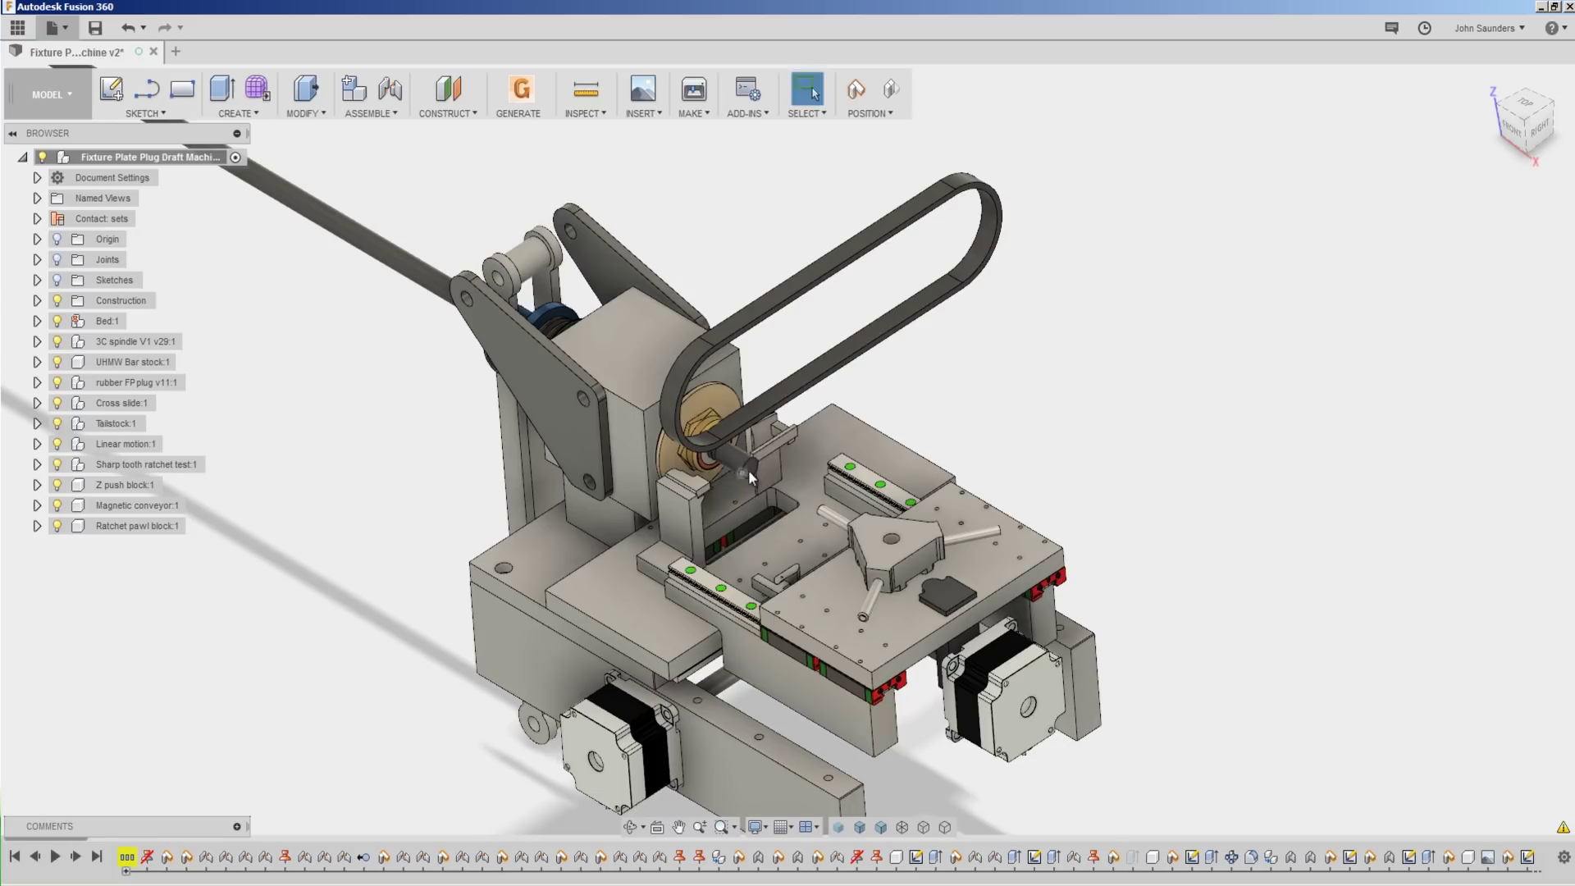
pyautogui.keyDown('shift'); pyautogui.moveTo(743, 468); pyautogui.dragTo(713, 455, button='middle'); pyautogui.keyUp('shift')
pyautogui.scroll(3, 713, 461)
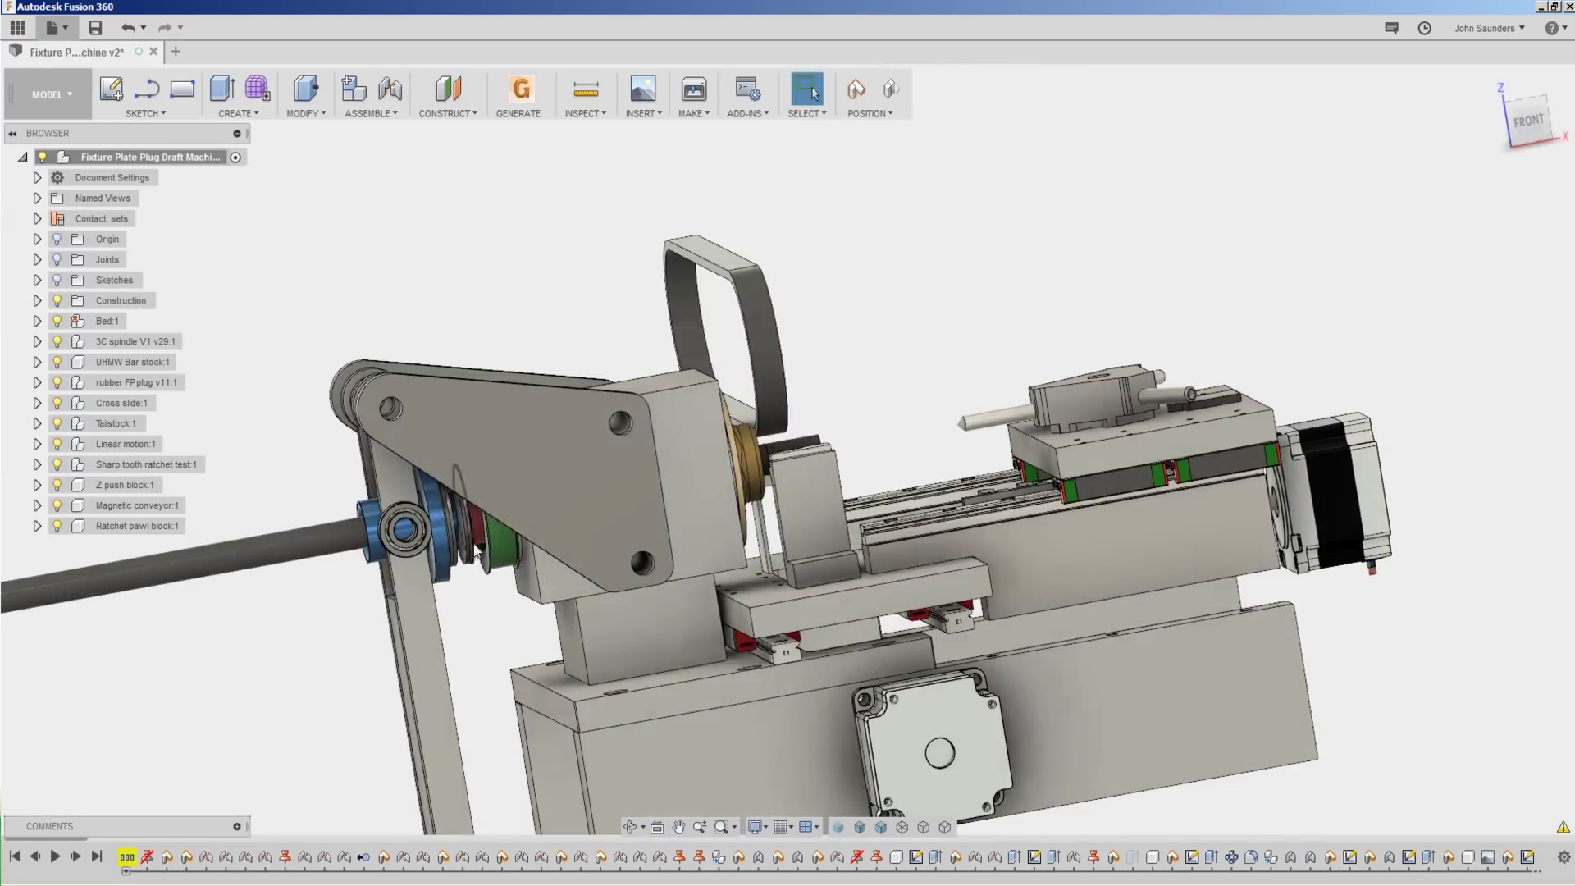
# Orbit around the spindle, nudge the cross slide left, and settle on a front-top view
pyautogui.keyDown('shift'); pyautogui.moveTo(425, 639); pyautogui.dragTo(705, 535, button='middle'); pyautogui.keyUp('shift')
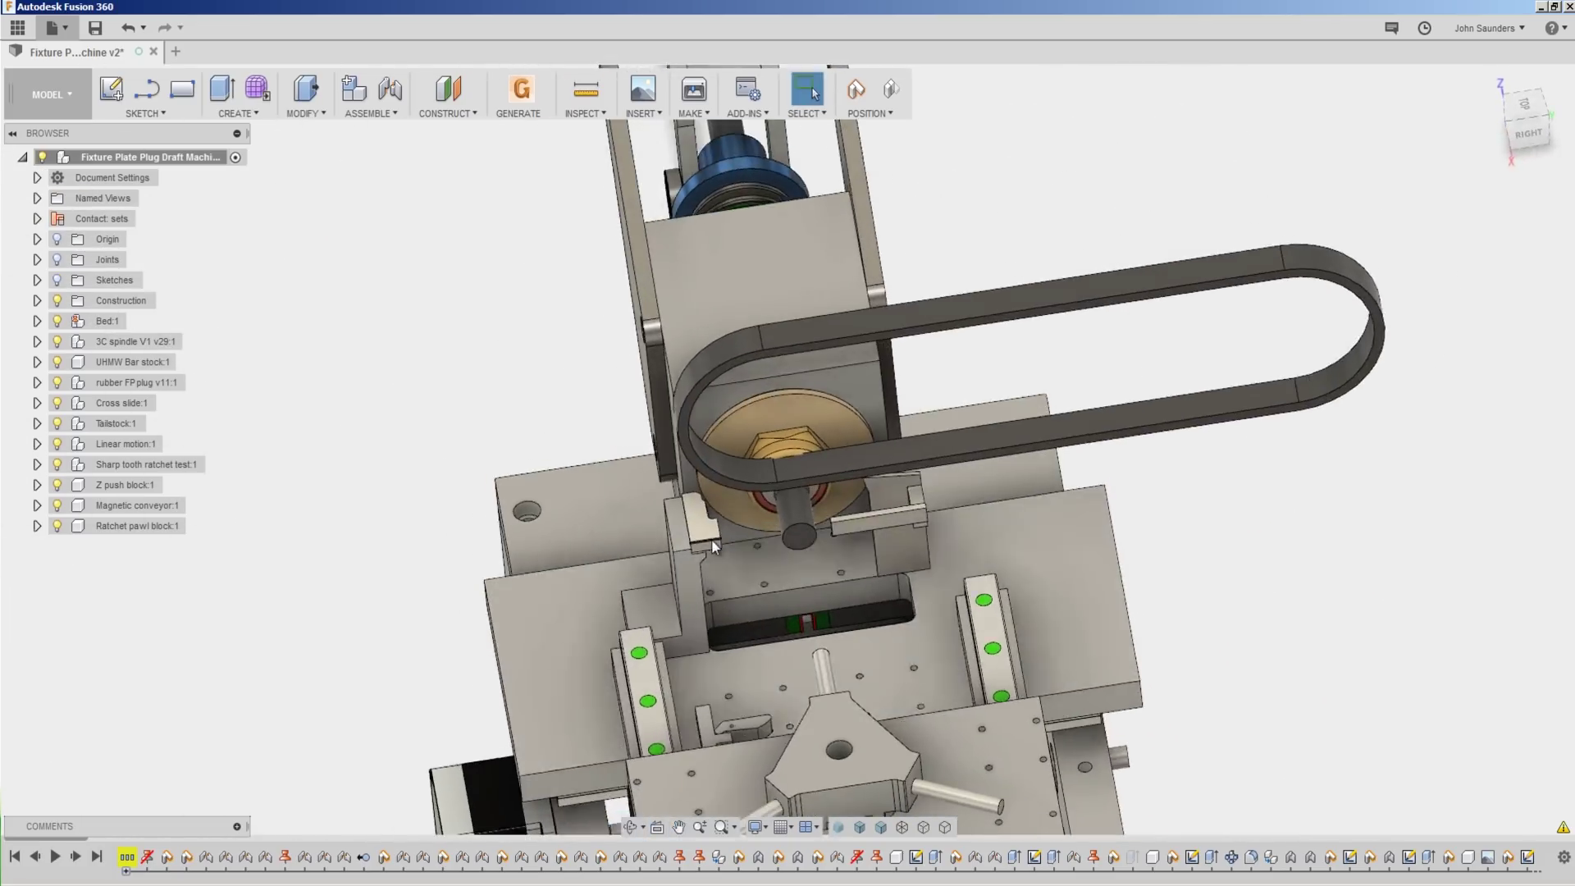
pyautogui.scroll(3, 705, 535)
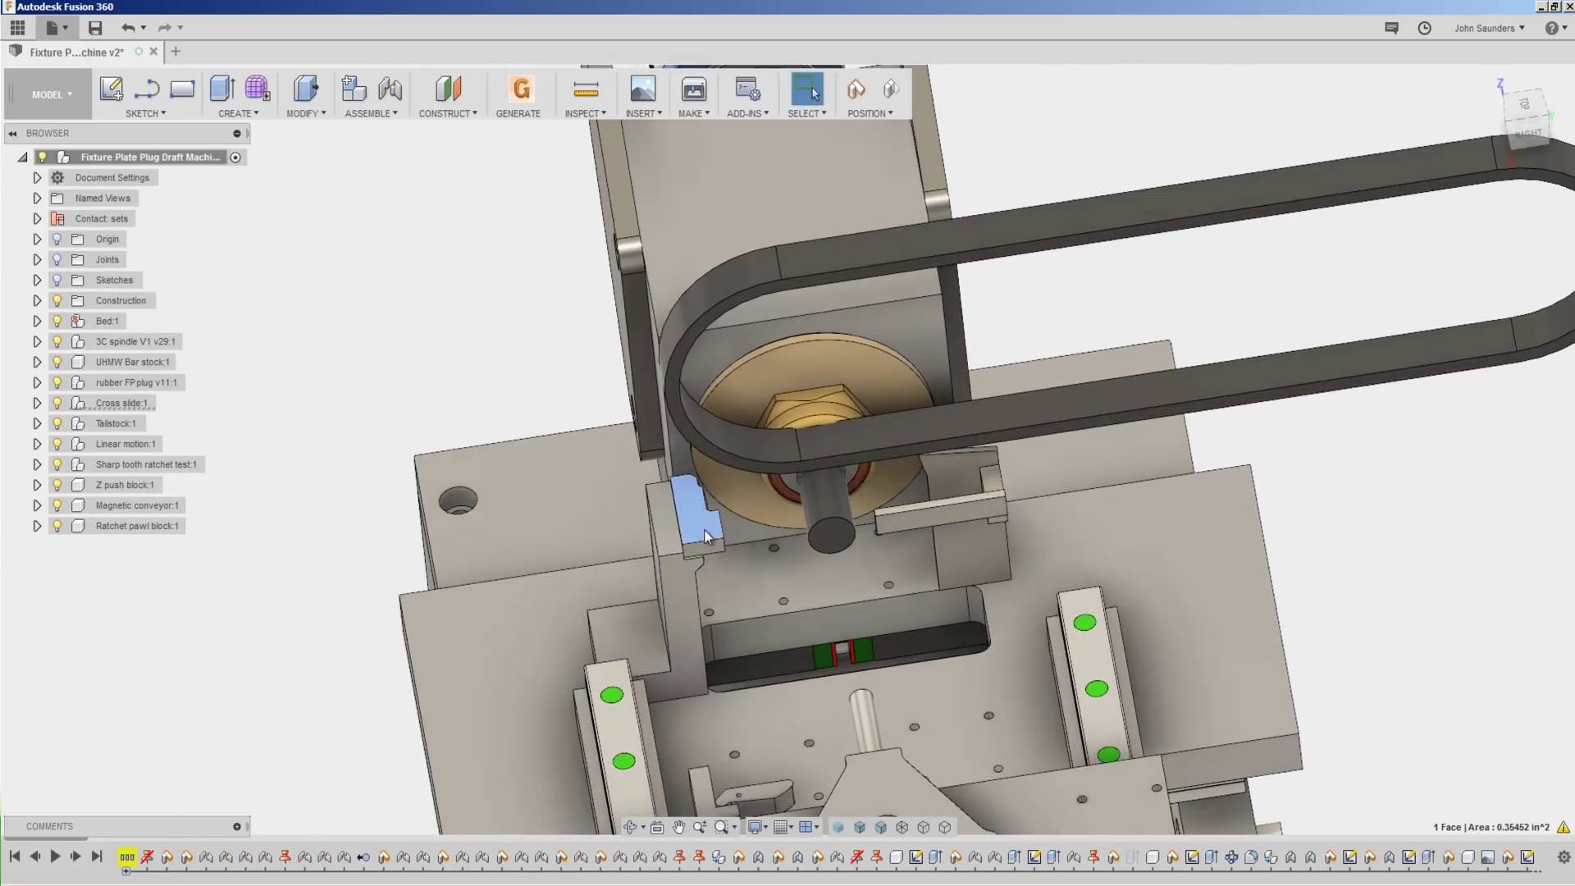
pyautogui.click(505, 362)
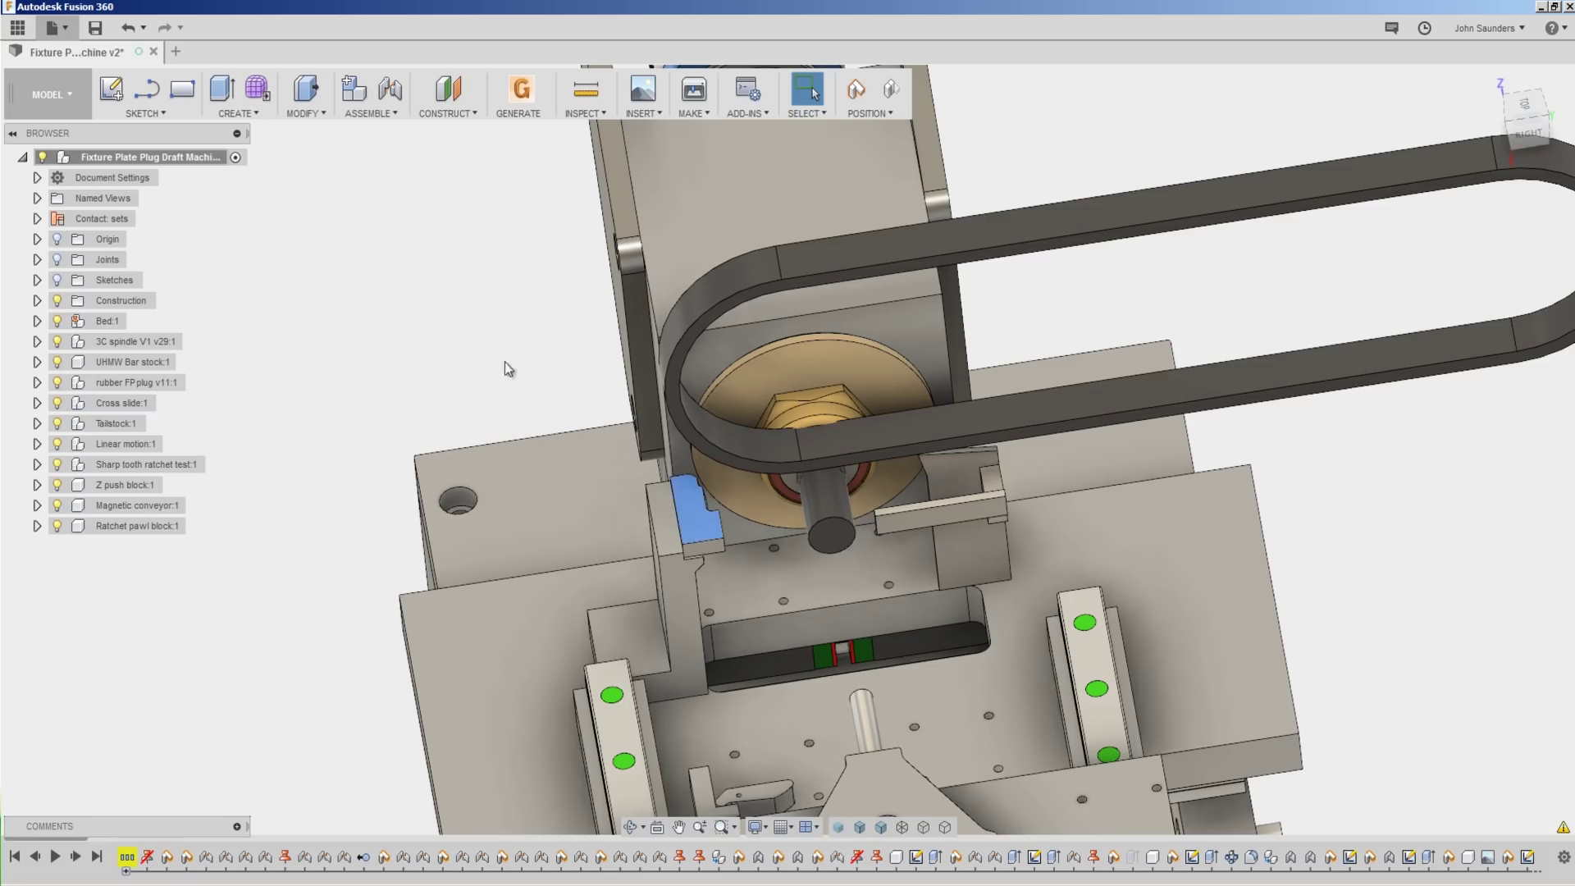
pyautogui.keyDown('shift'); pyautogui.moveTo(708, 527); pyautogui.dragTo(925, 553, button='middle'); pyautogui.keyUp('shift')
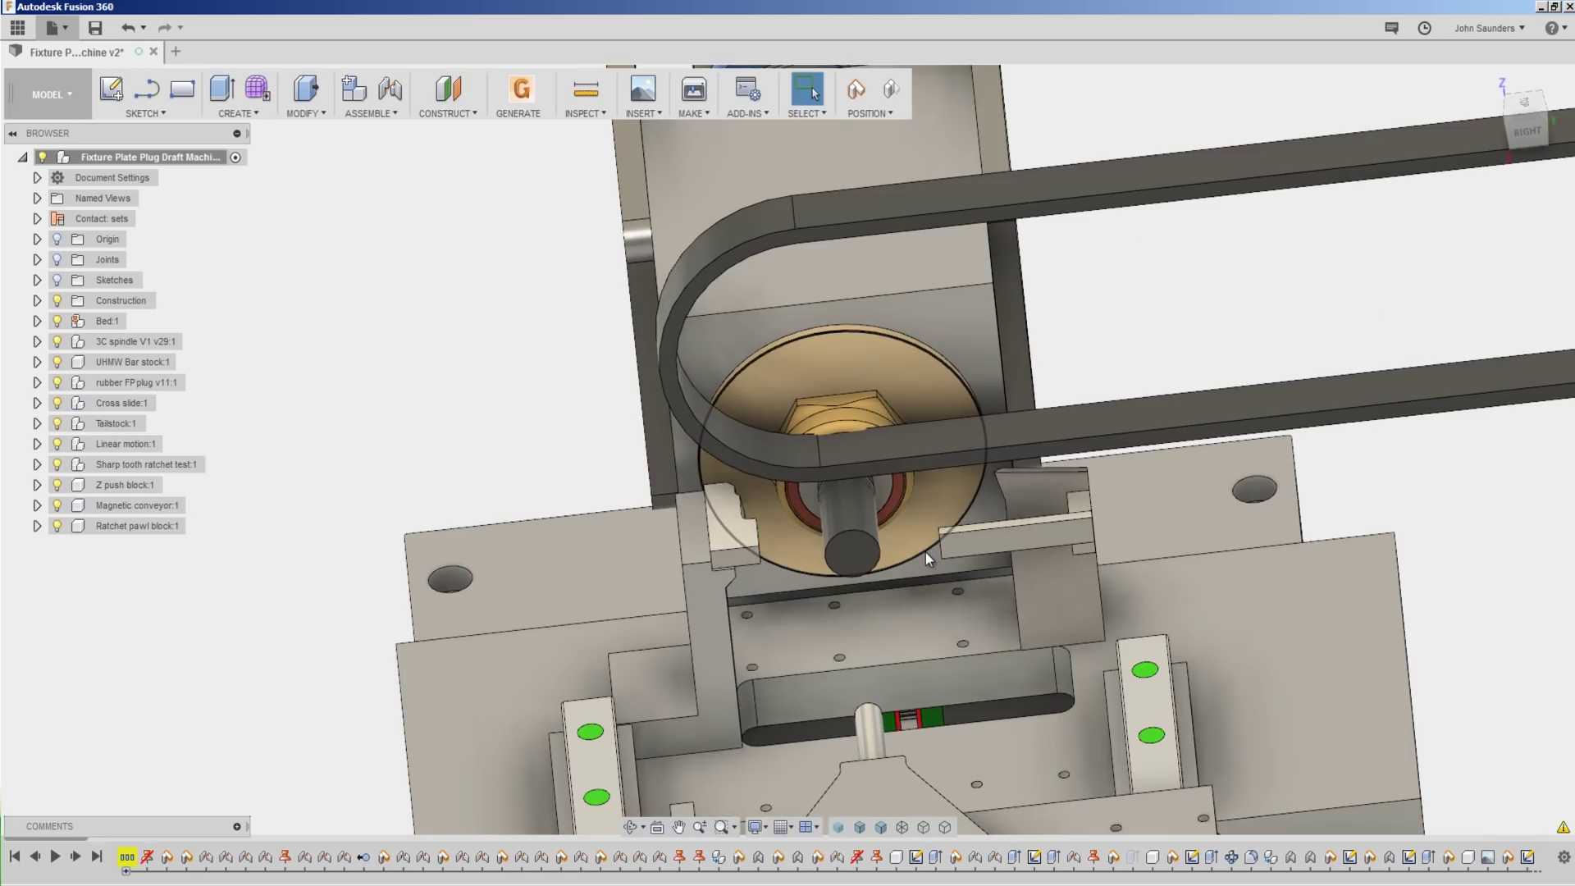
pyautogui.moveTo(996, 550); pyautogui.dragTo(938, 540)
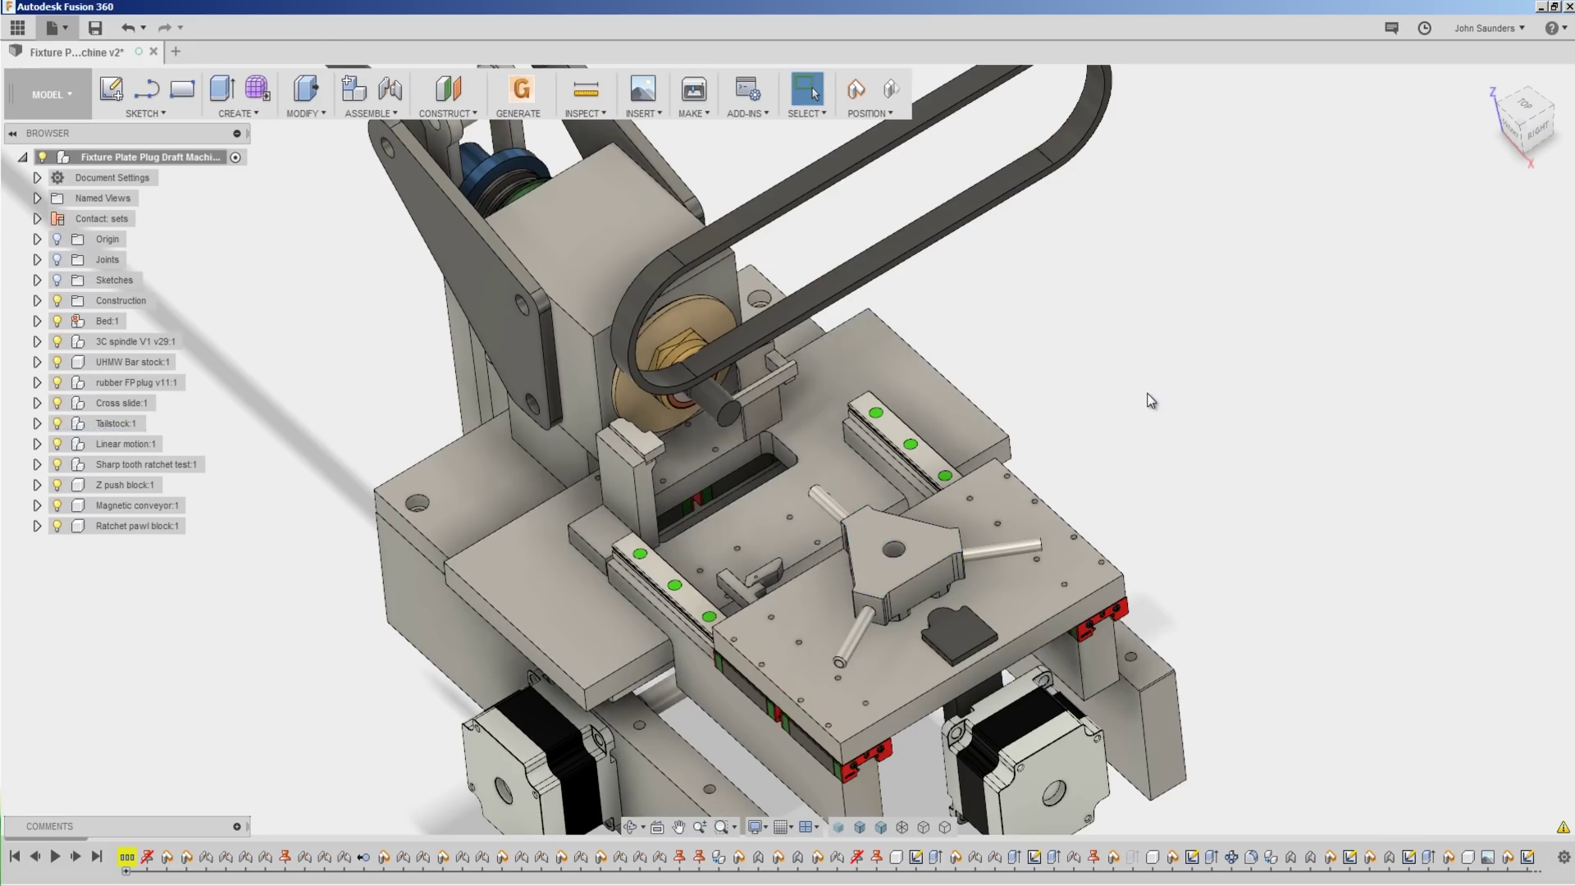
pyautogui.scroll(-5, 1147, 392)
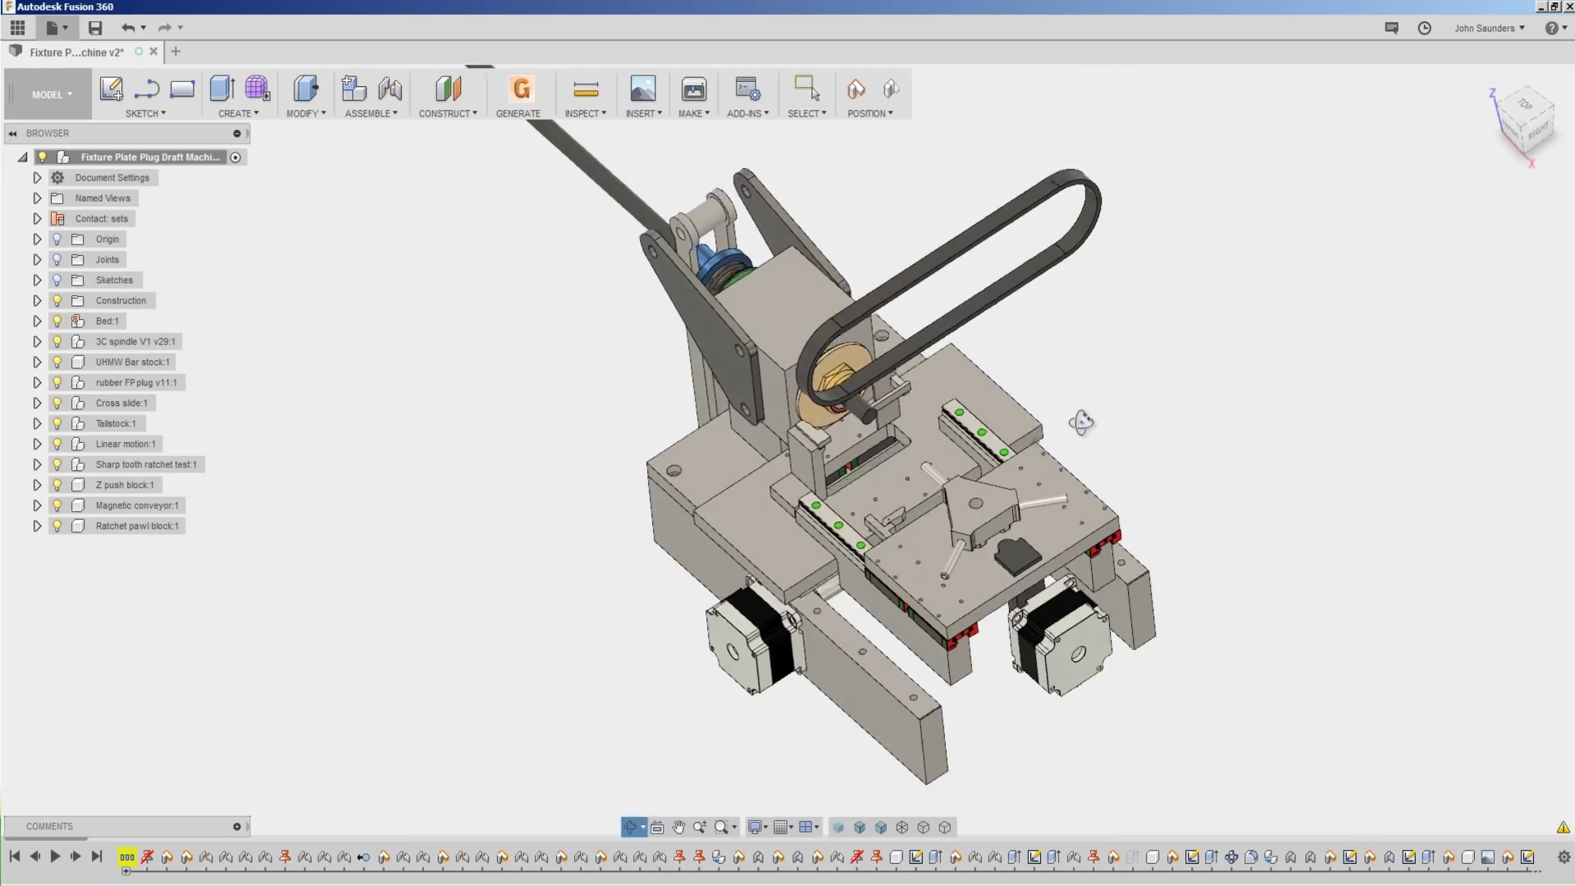
pyautogui.keyDown('shift'); pyautogui.moveTo(993, 372); pyautogui.dragTo(1025, 354, button='middle'); pyautogui.keyUp('shift')
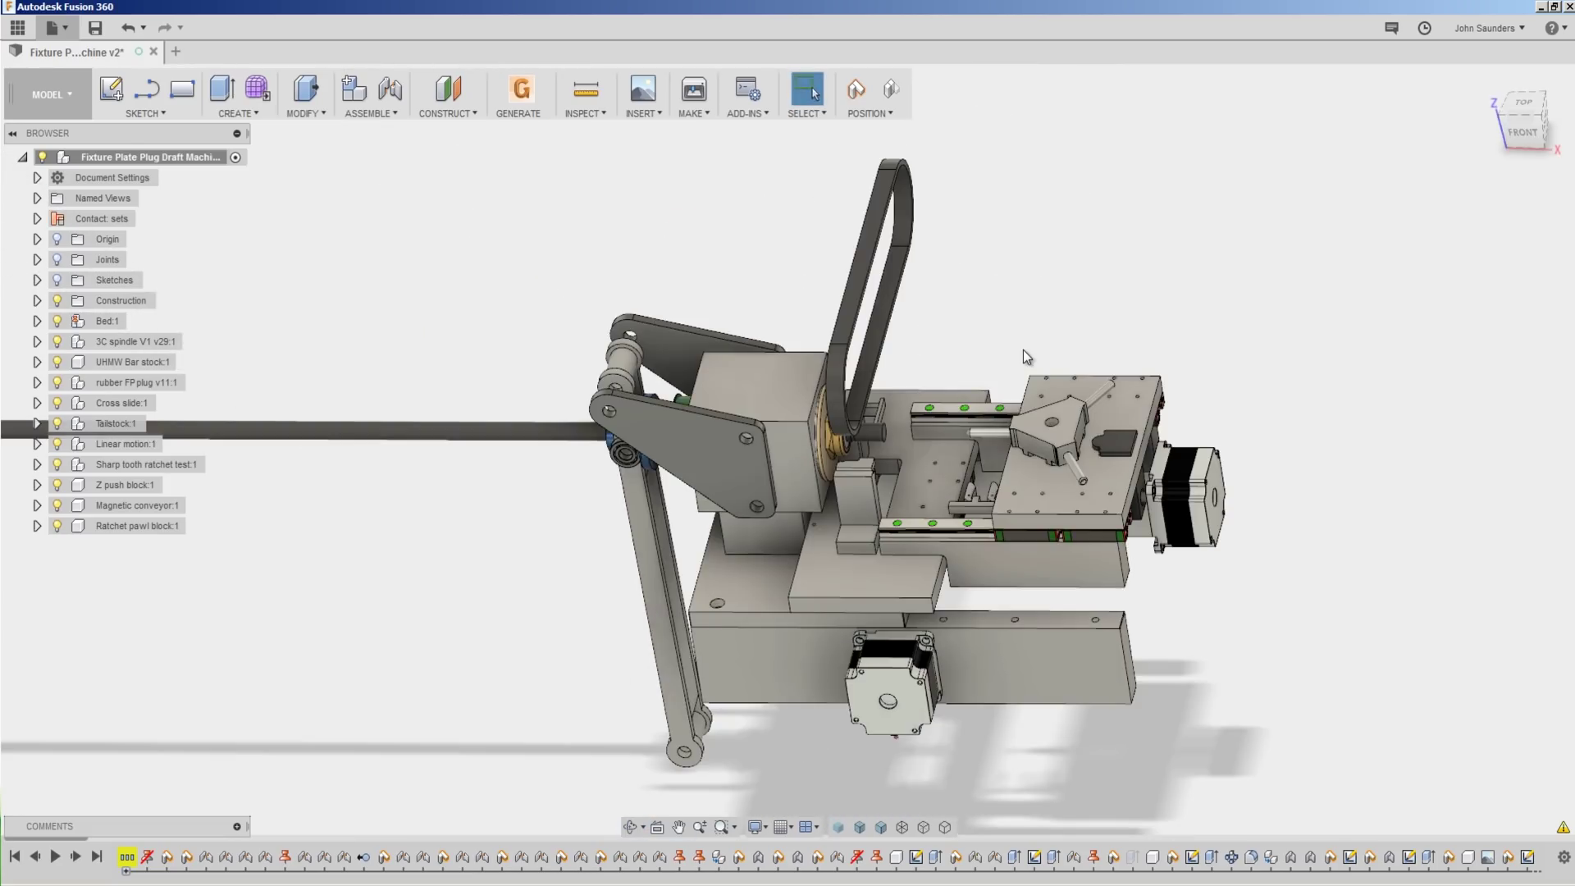
pyautogui.scroll(2, 1001, 362)
pyautogui.scroll(-3, 966, 394)
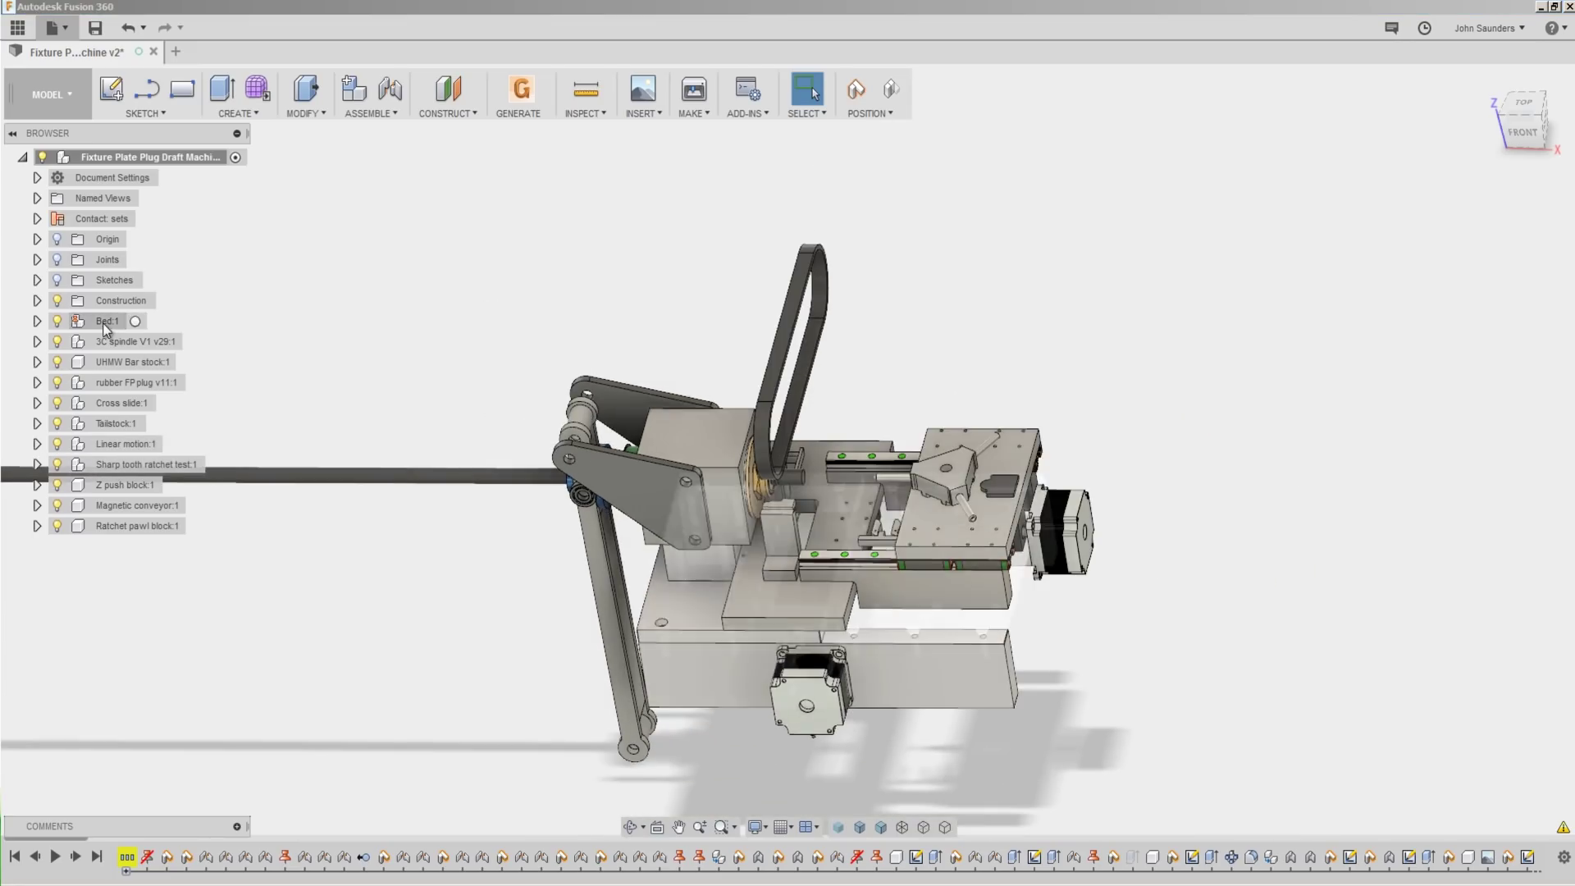
# Isolate Bed:1 and select its inner arm, lower front and top faces
pyautogui.rightClick(107, 322)
pyautogui.click(201, 818)
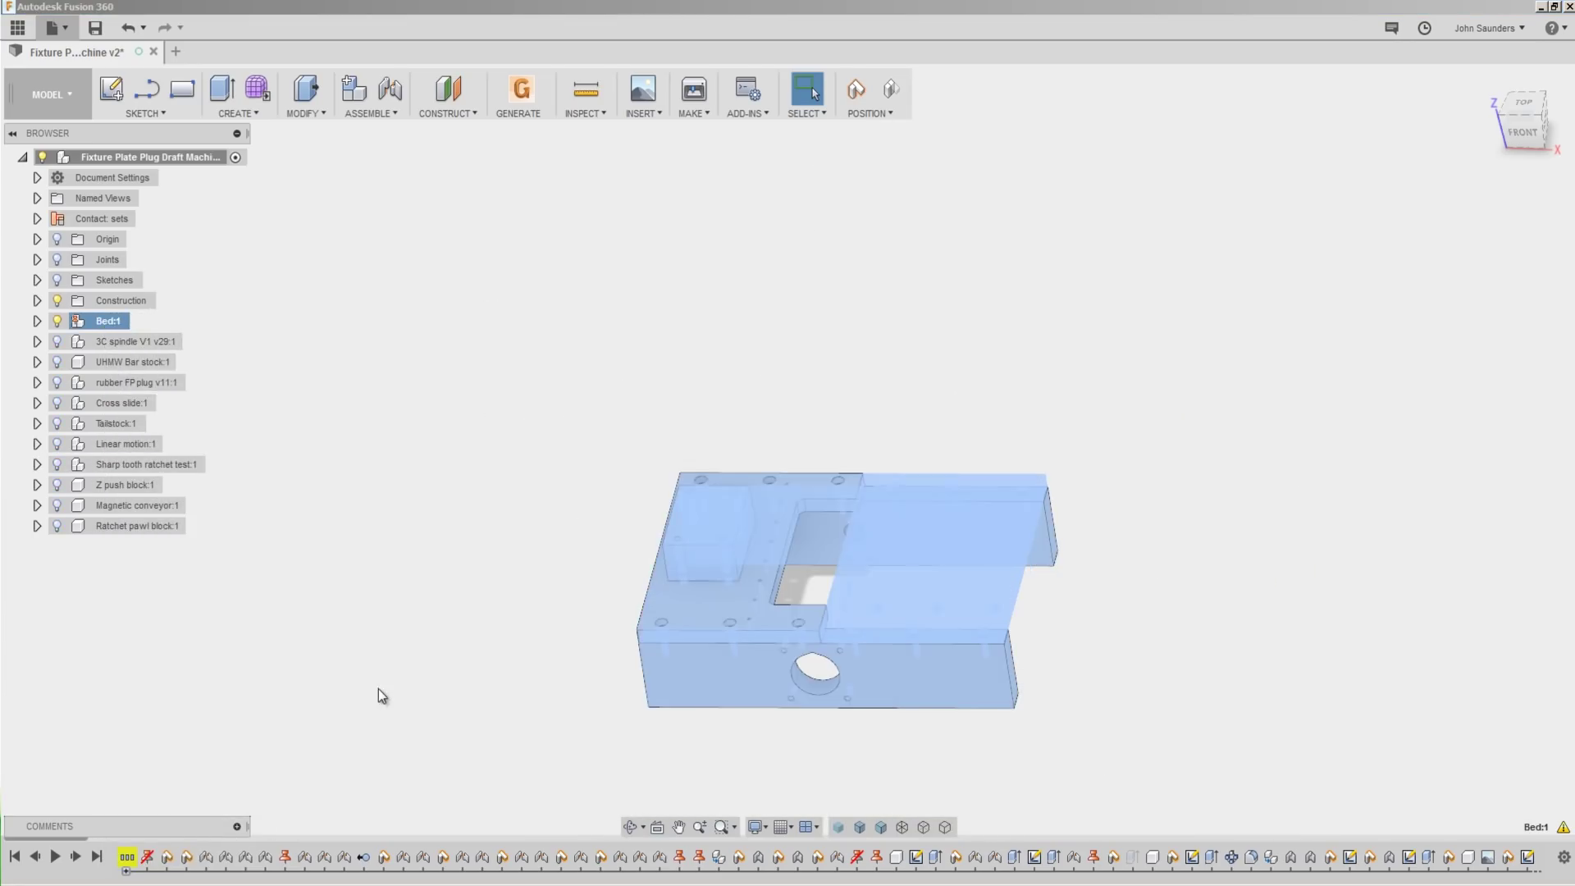
pyautogui.click(932, 560)
pyautogui.keyDown('ctrl'); pyautogui.click(922, 690); pyautogui.keyUp('ctrl')
pyautogui.click(763, 598)
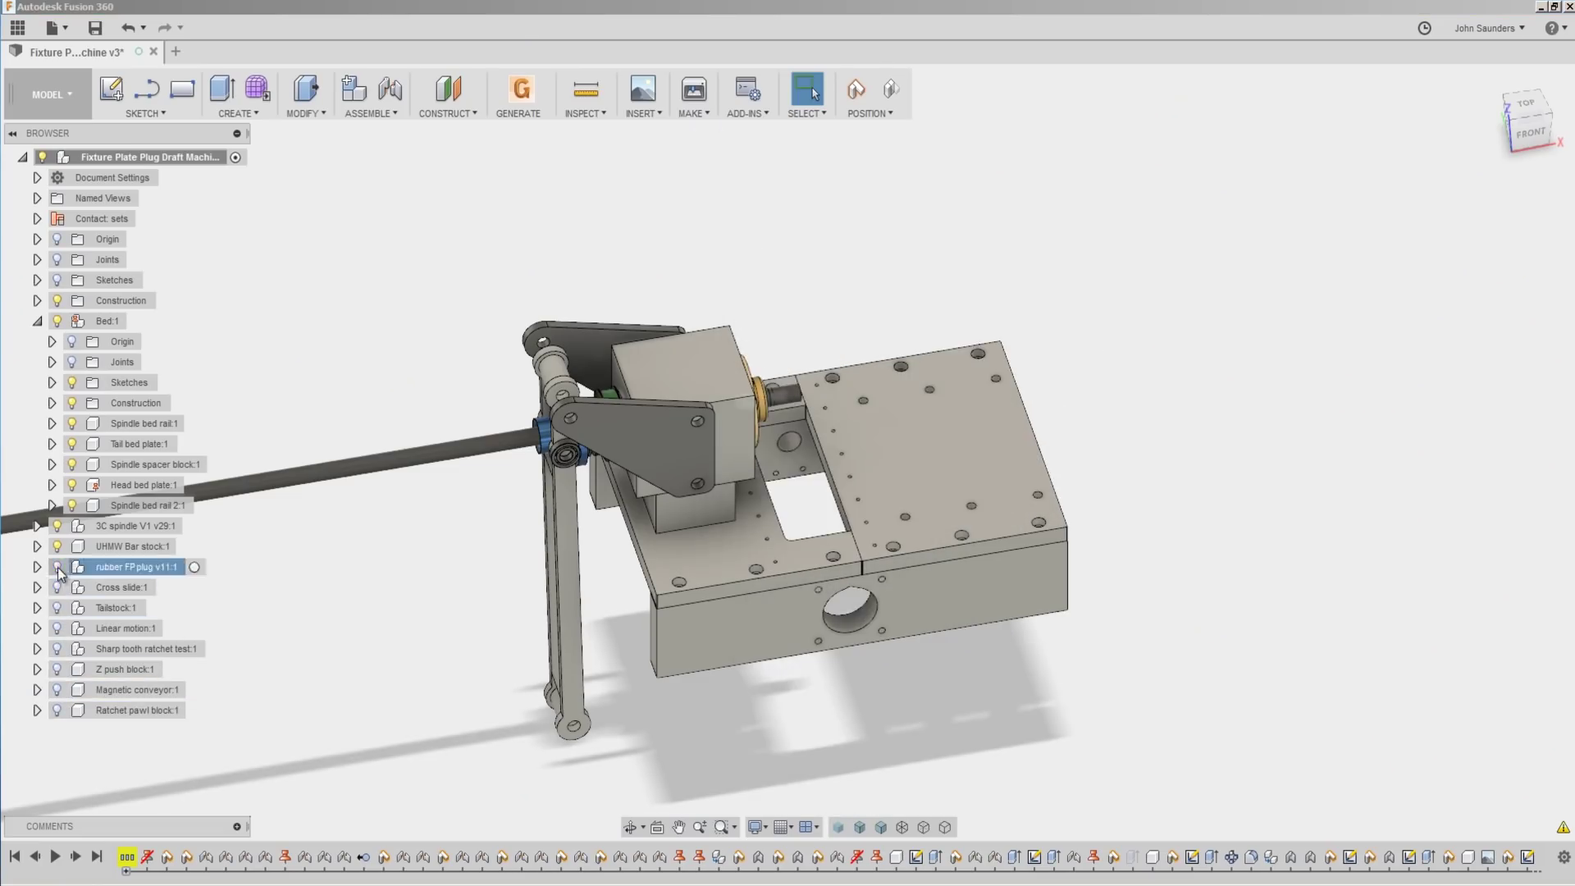
# Turn off the visibility bulbs of the components above the bed, leaving only the Bed
pyautogui.click(56, 547)
pyautogui.click(56, 526)
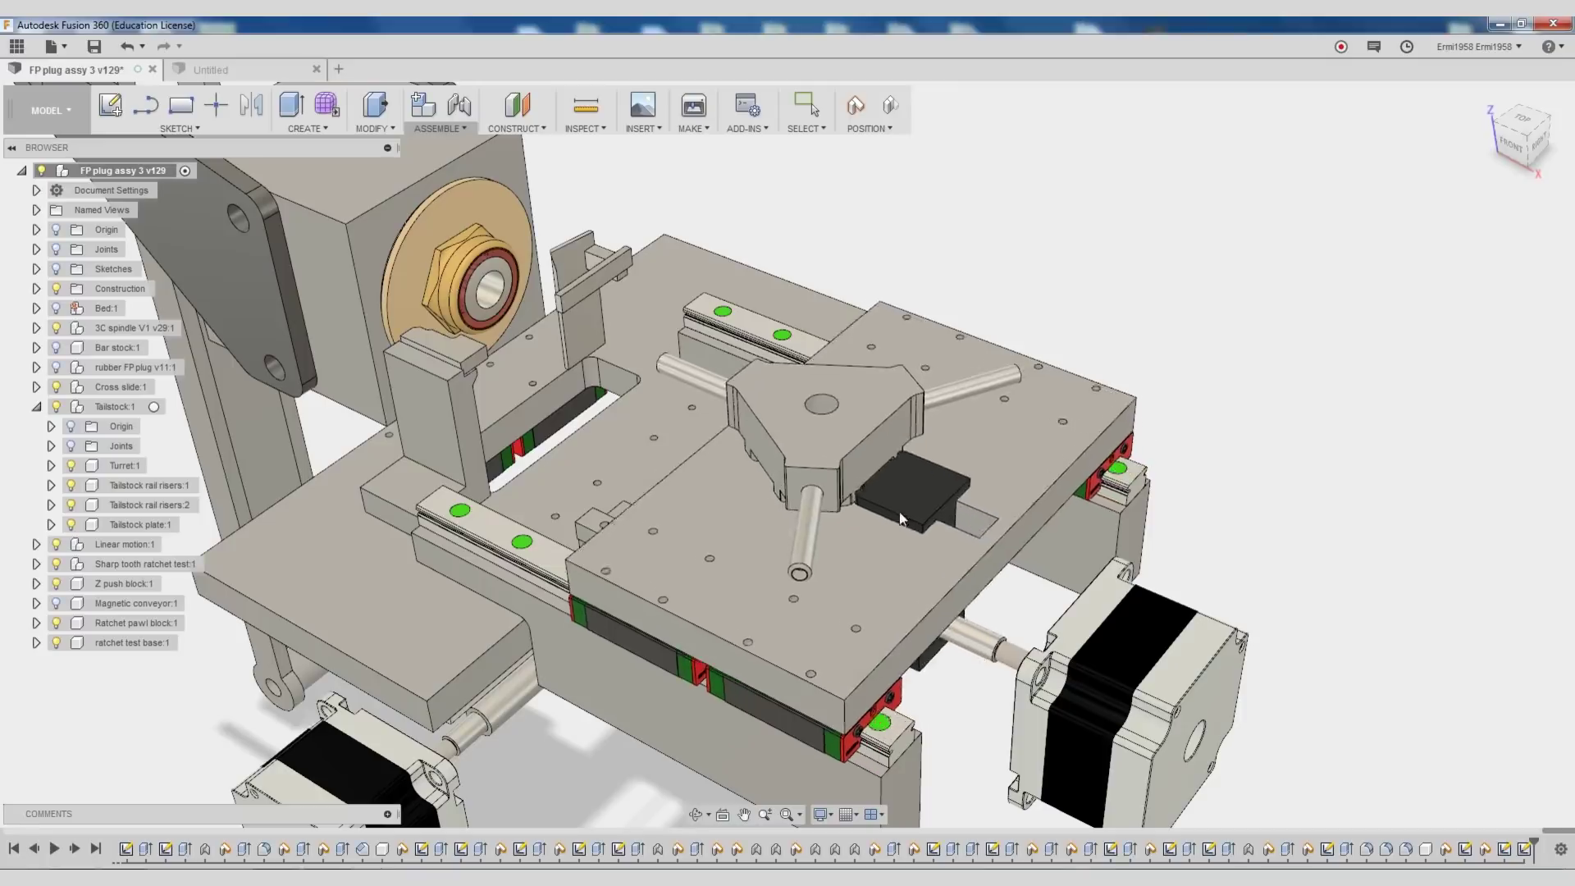
# Drag the cross slide and turret back and forth along the rails, ending by the spindle collet
pyautogui.moveTo(945, 541); pyautogui.dragTo(986, 533)
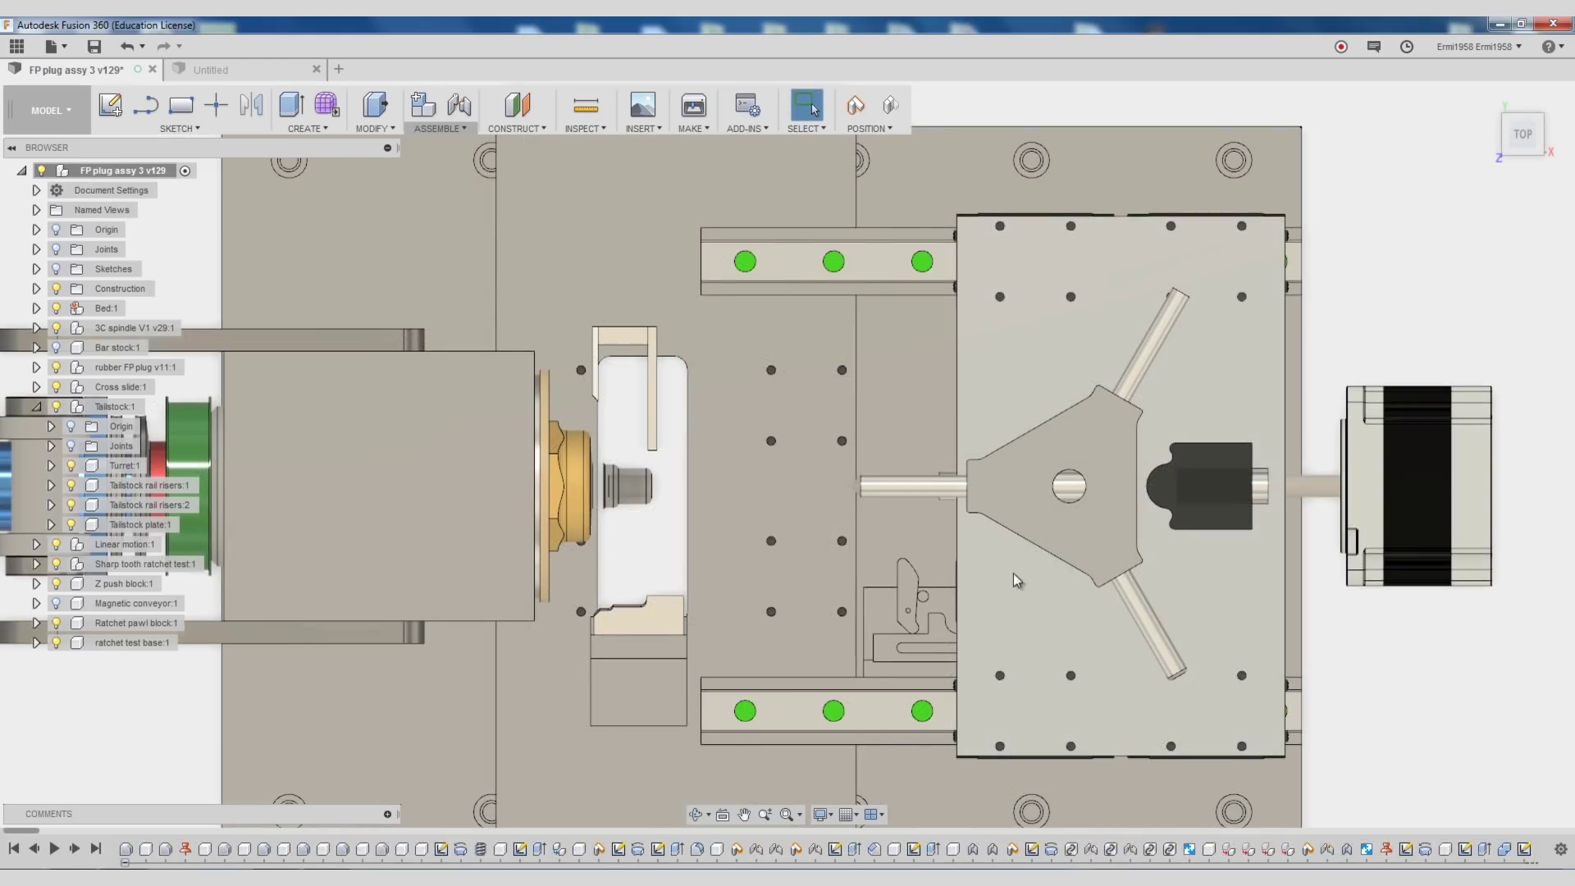
pyautogui.moveTo(1037, 588); pyautogui.dragTo(943, 612)
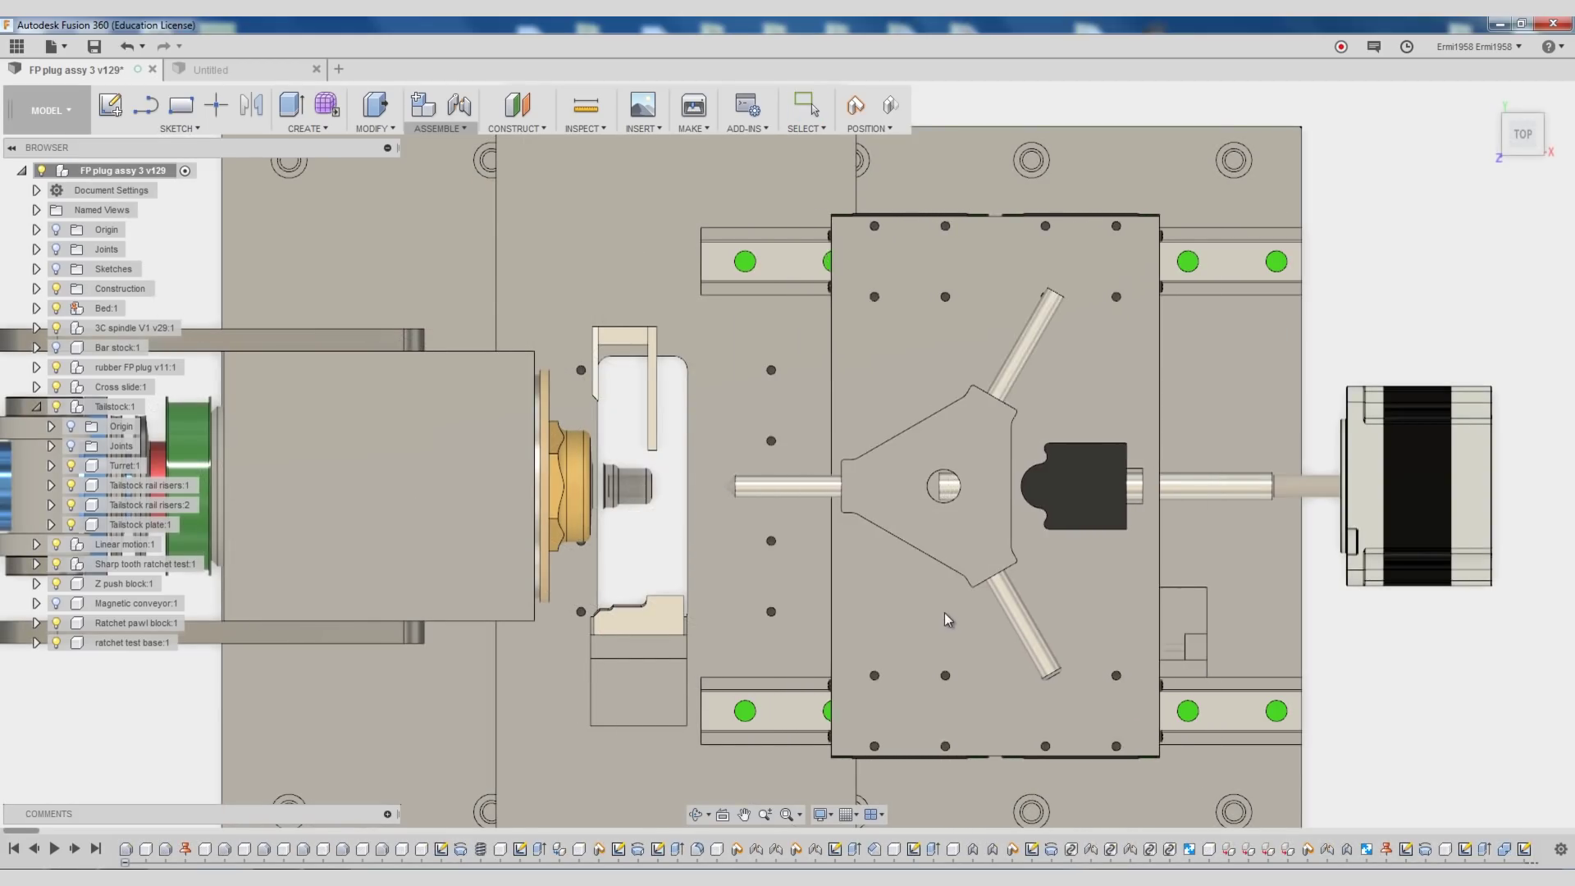
pyautogui.moveTo(1009, 388); pyautogui.dragTo(1114, 693)
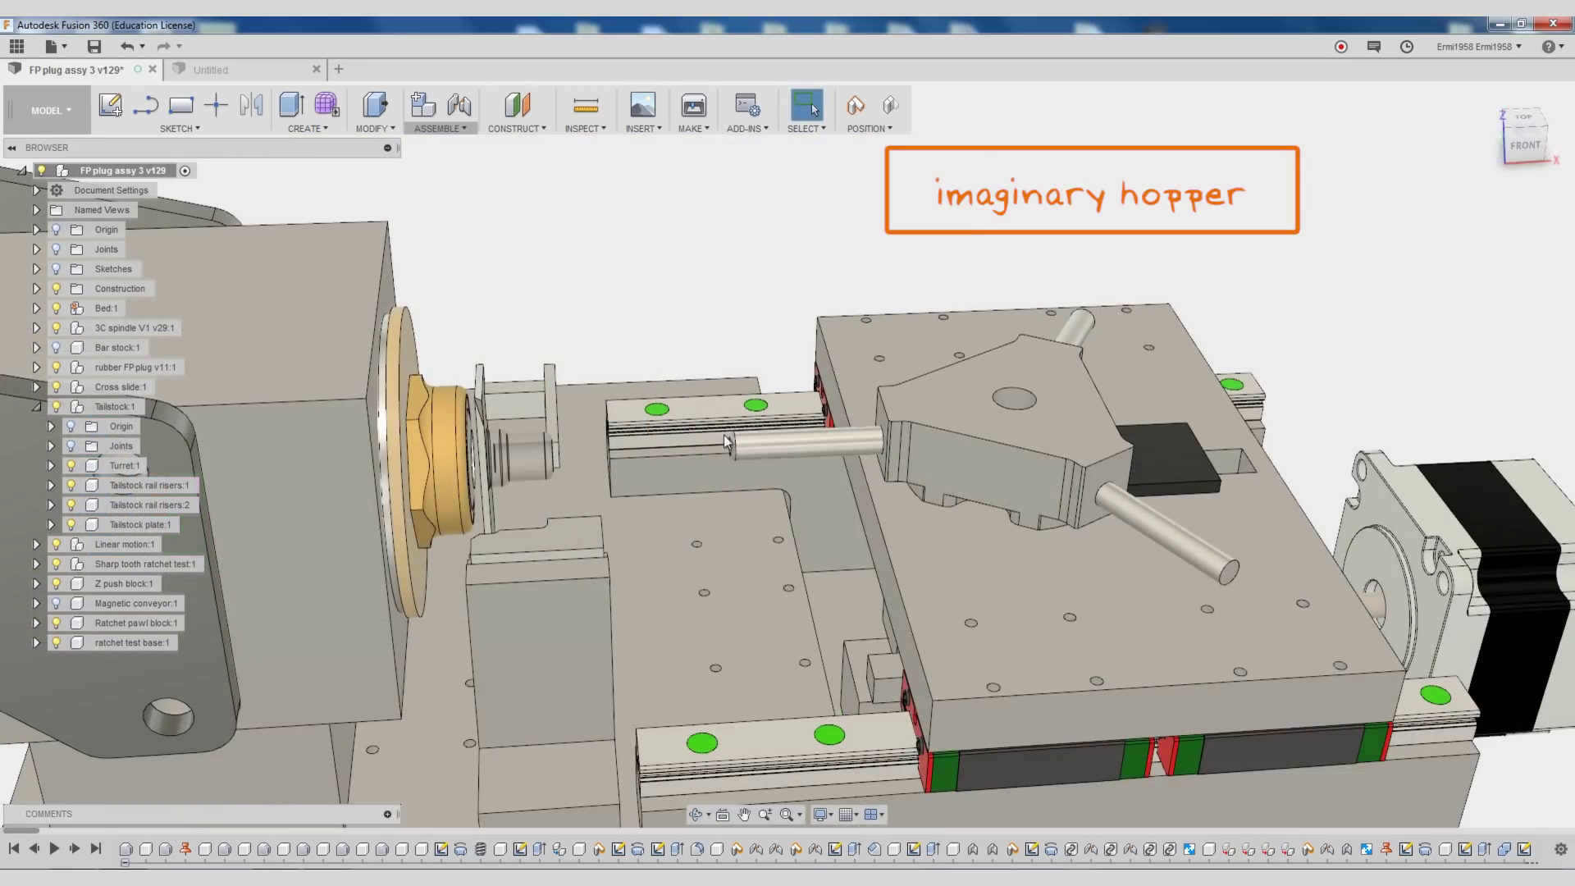
pyautogui.moveTo(973, 528); pyautogui.dragTo(765, 545)
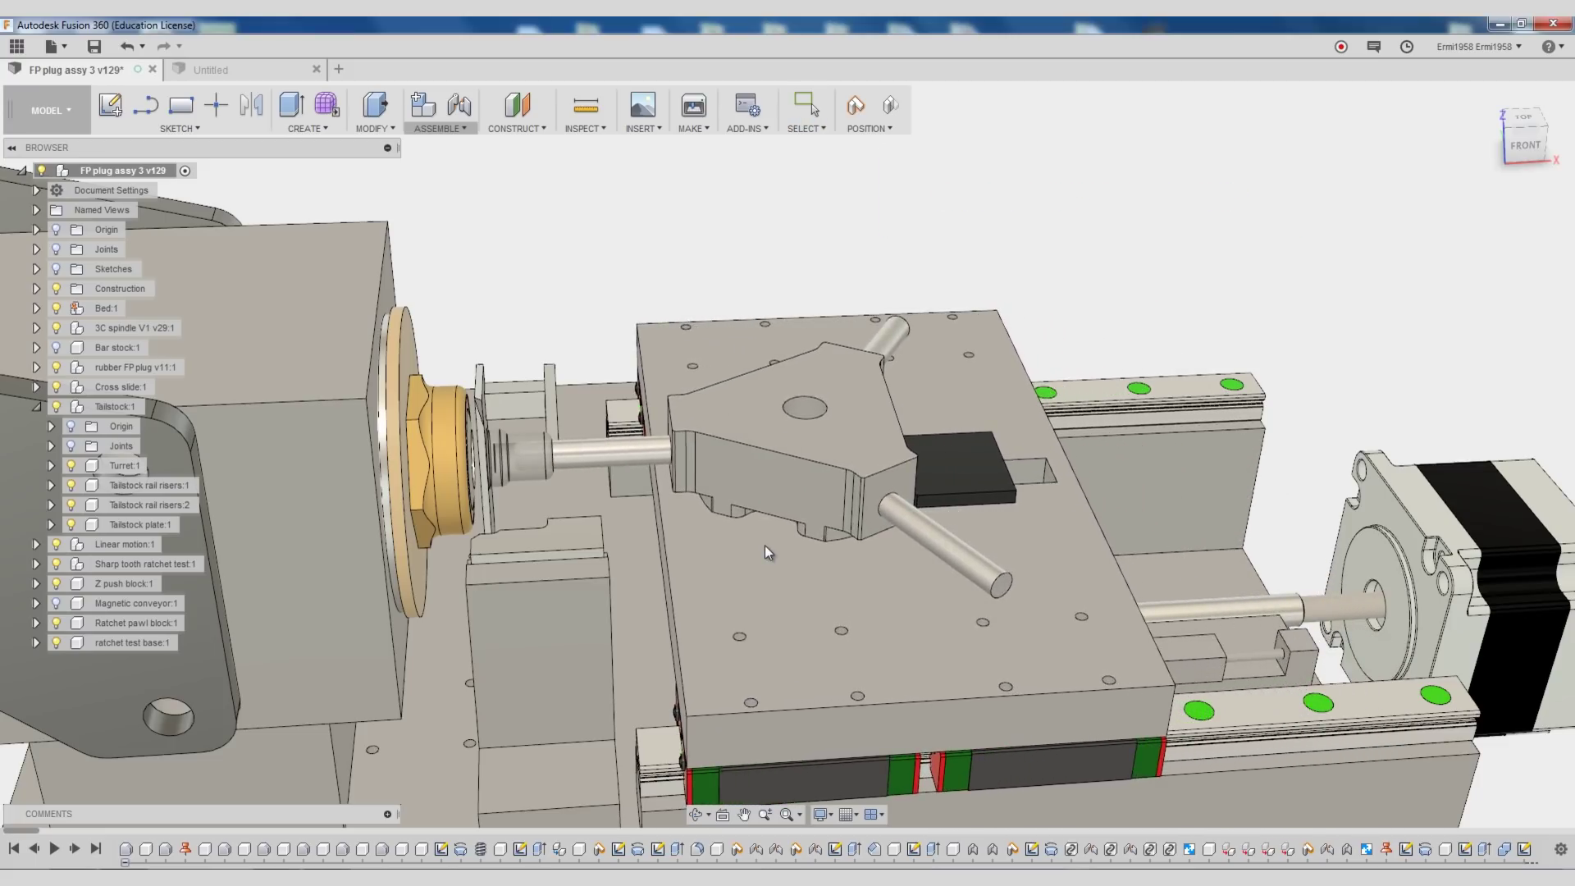
pyautogui.moveTo(764, 544)
pyautogui.mouseDown()
pyautogui.moveTo(858, 544)
pyautogui.moveTo(756, 562)
pyautogui.mouseUp()
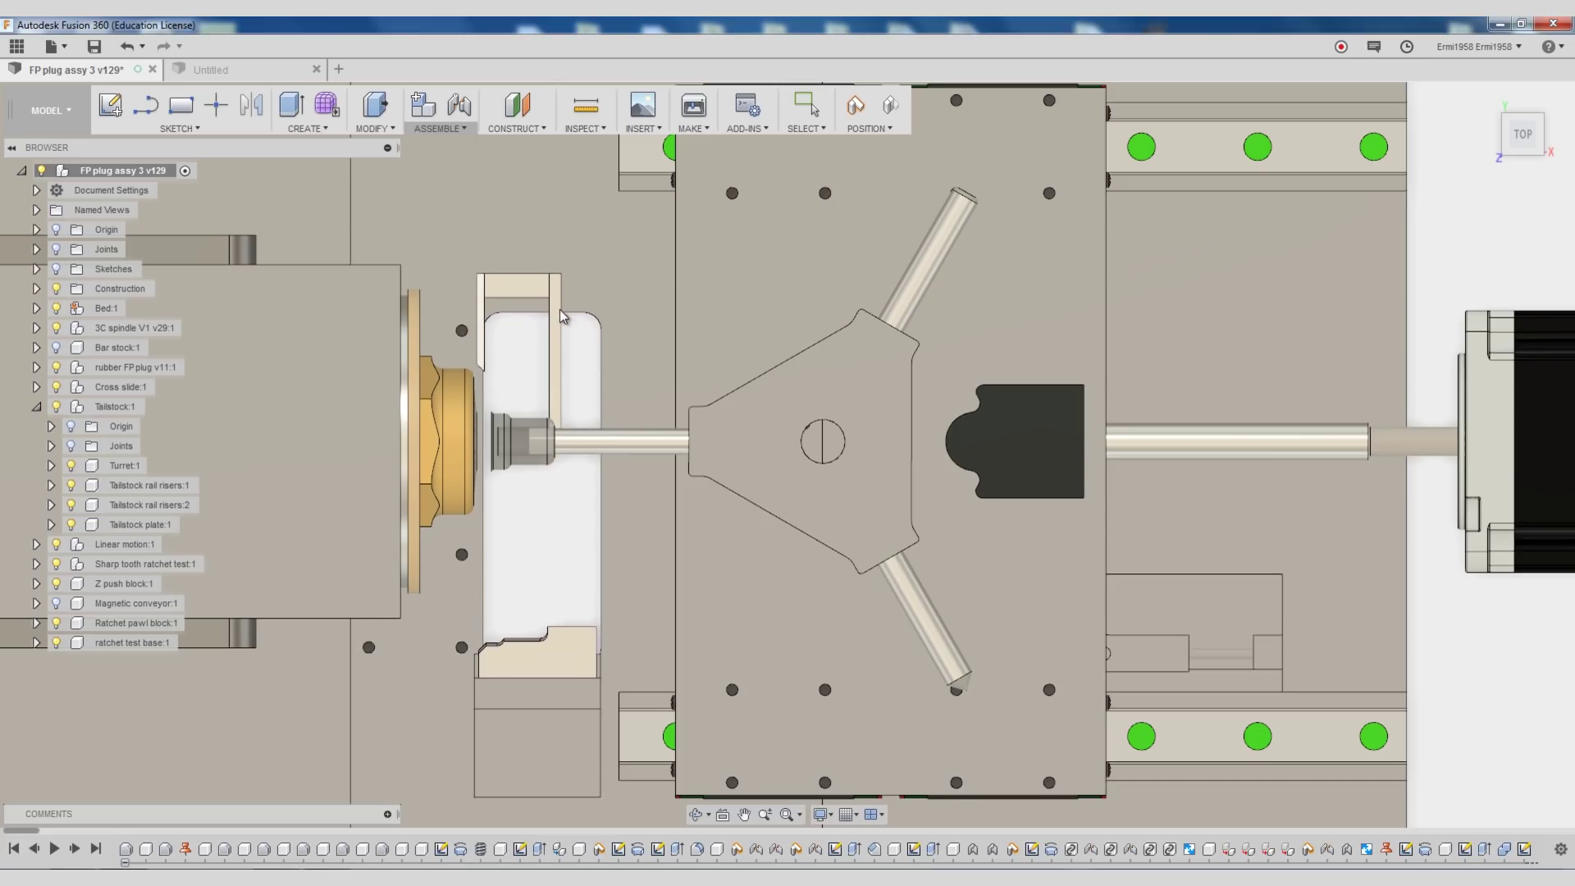
# Raise the tailstock, index the turret, push the pawl slider to the ratchet, then return home
pyautogui.moveTo(561, 316); pyautogui.dragTo(566, 293)
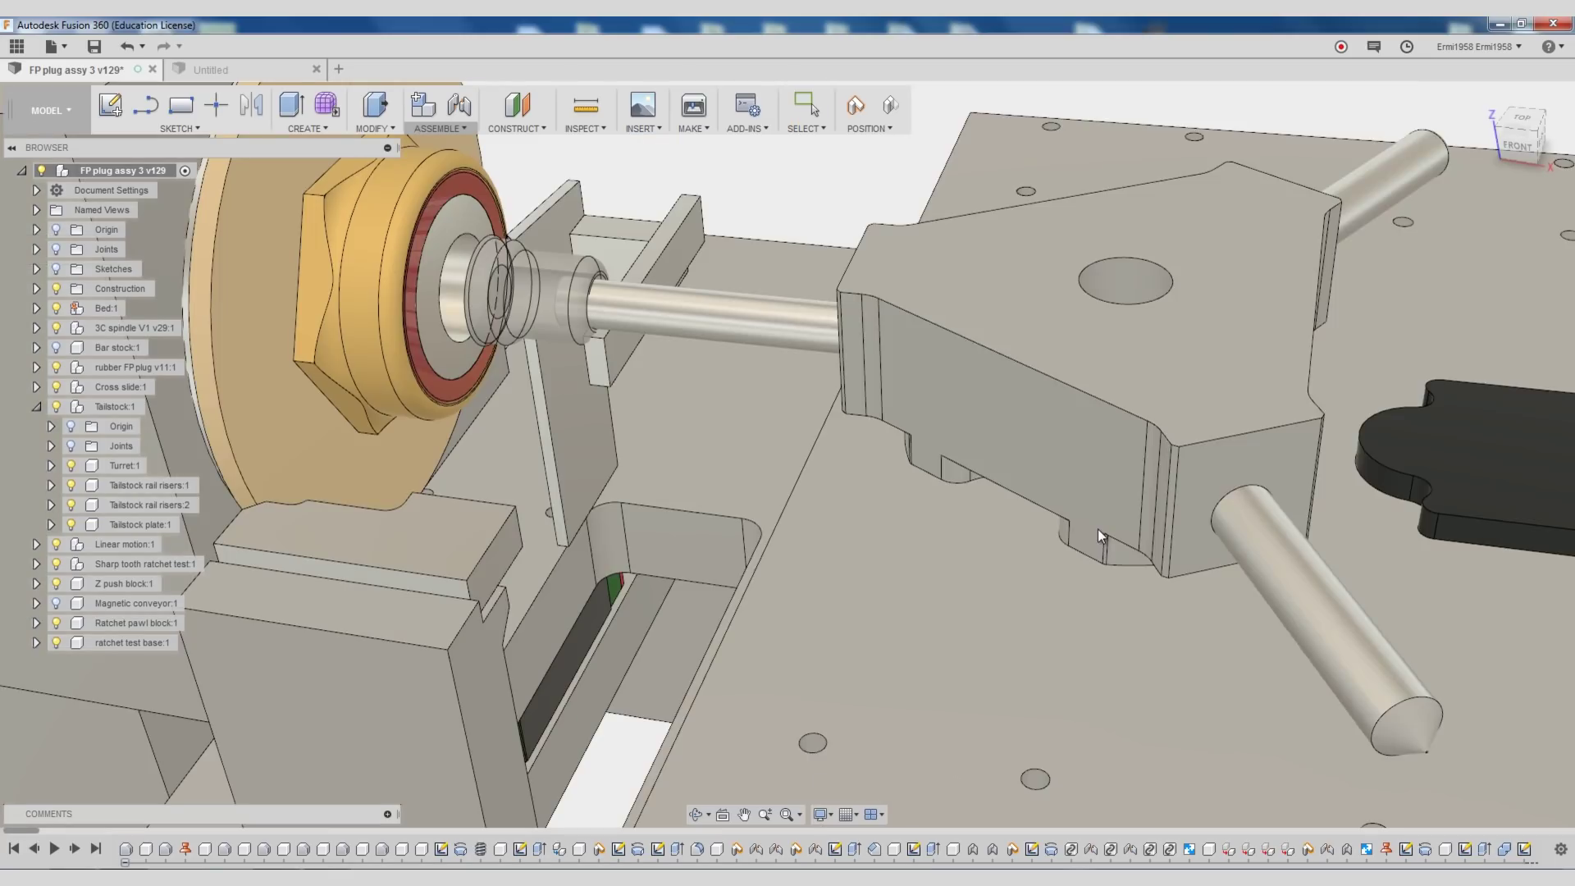
pyautogui.moveTo(1097, 529); pyautogui.dragTo(1224, 516)
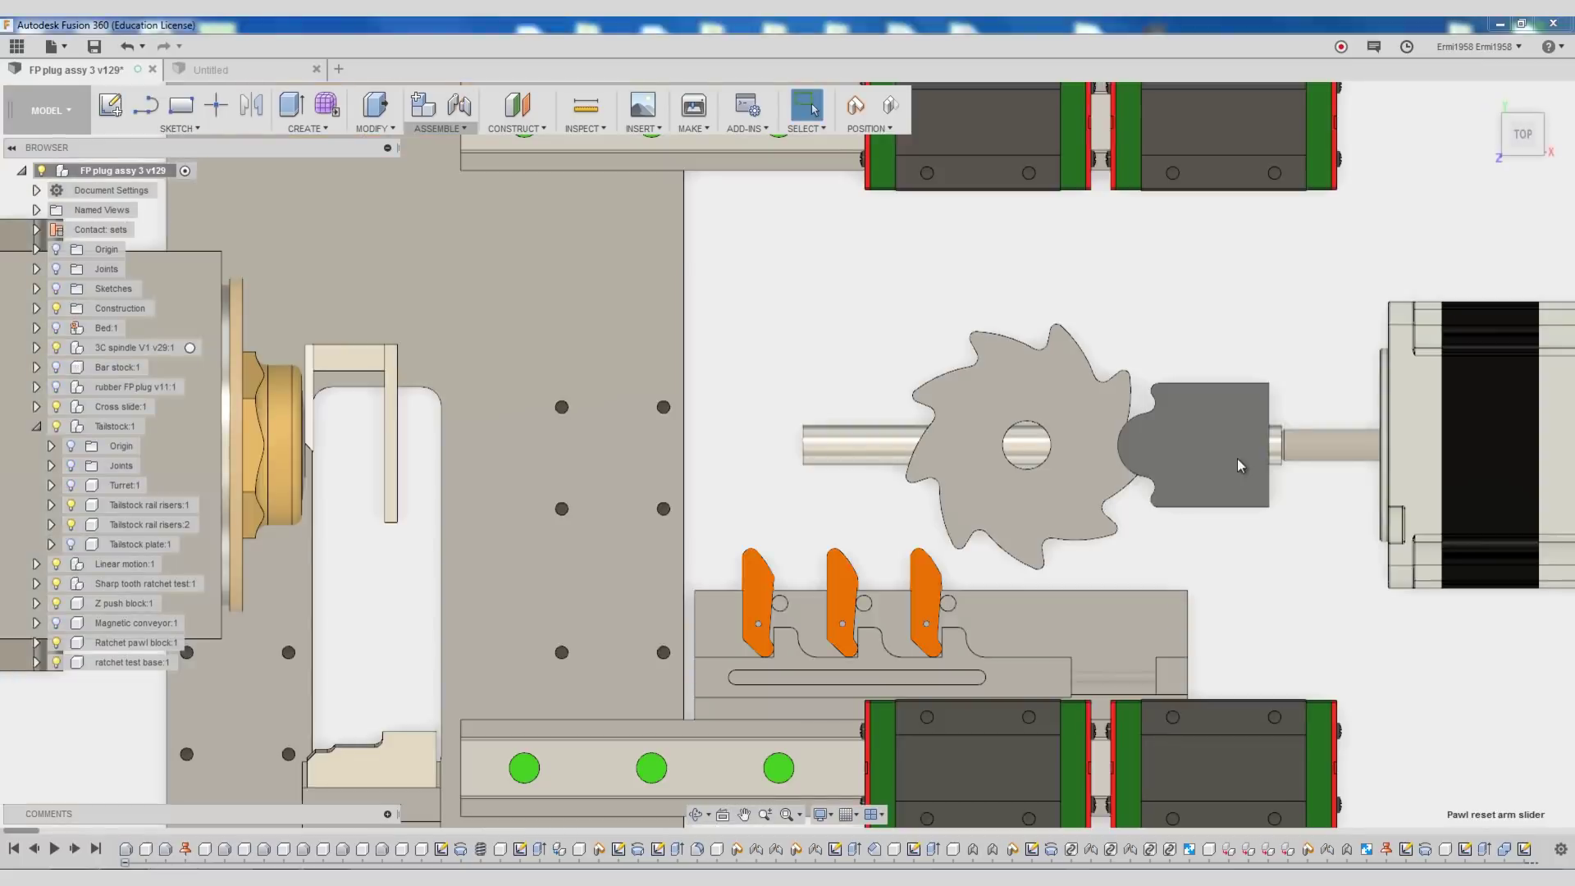
pyautogui.moveTo(1237, 460); pyautogui.dragTo(1182, 460)
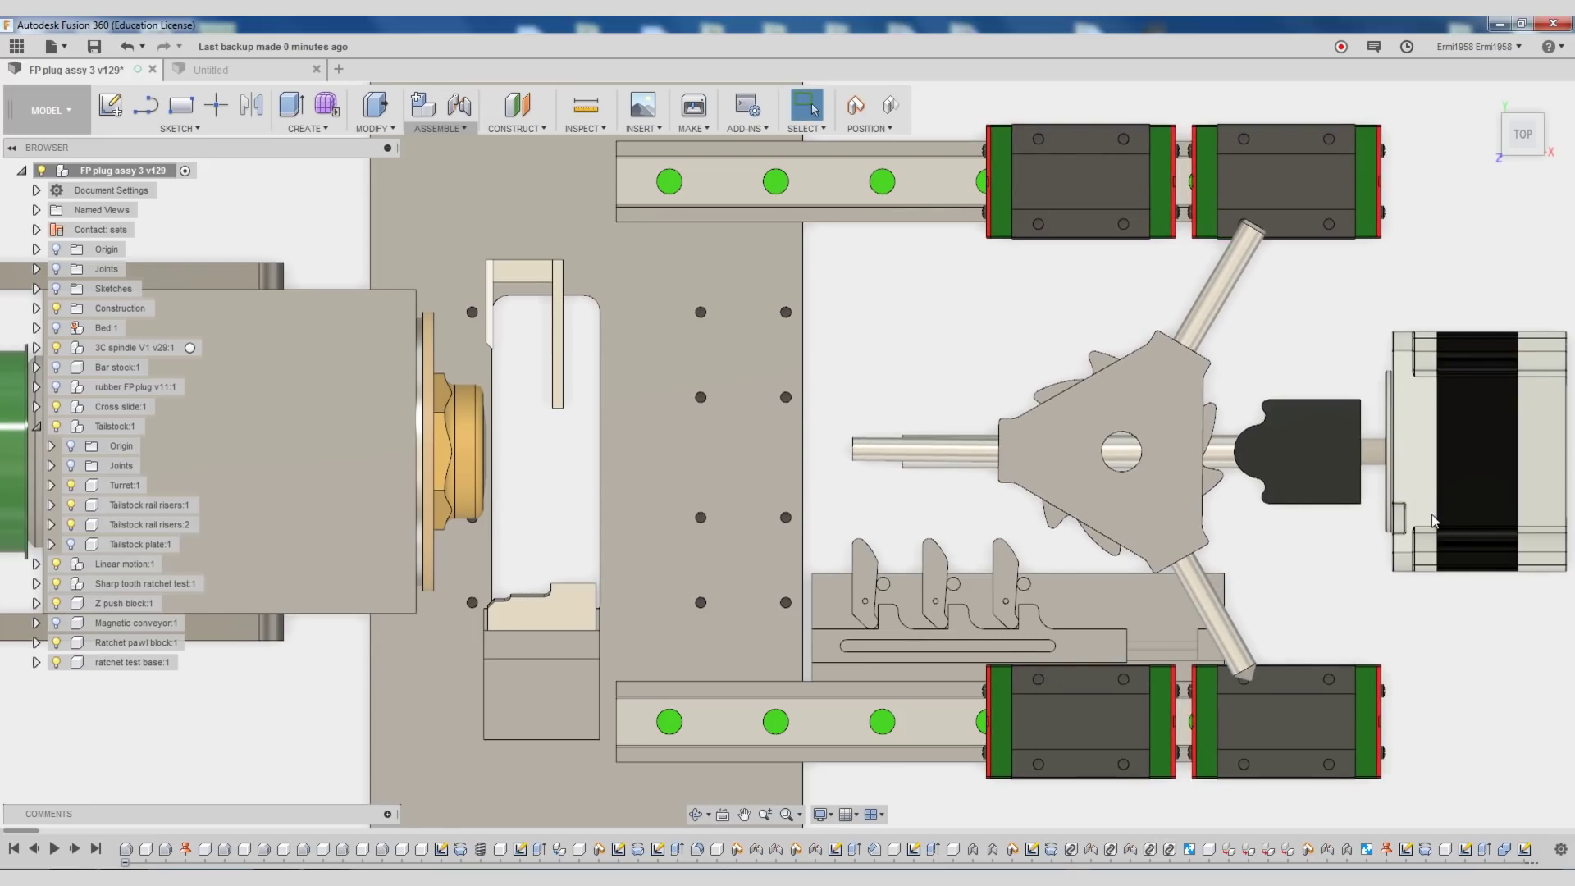
pyautogui.press('F6')
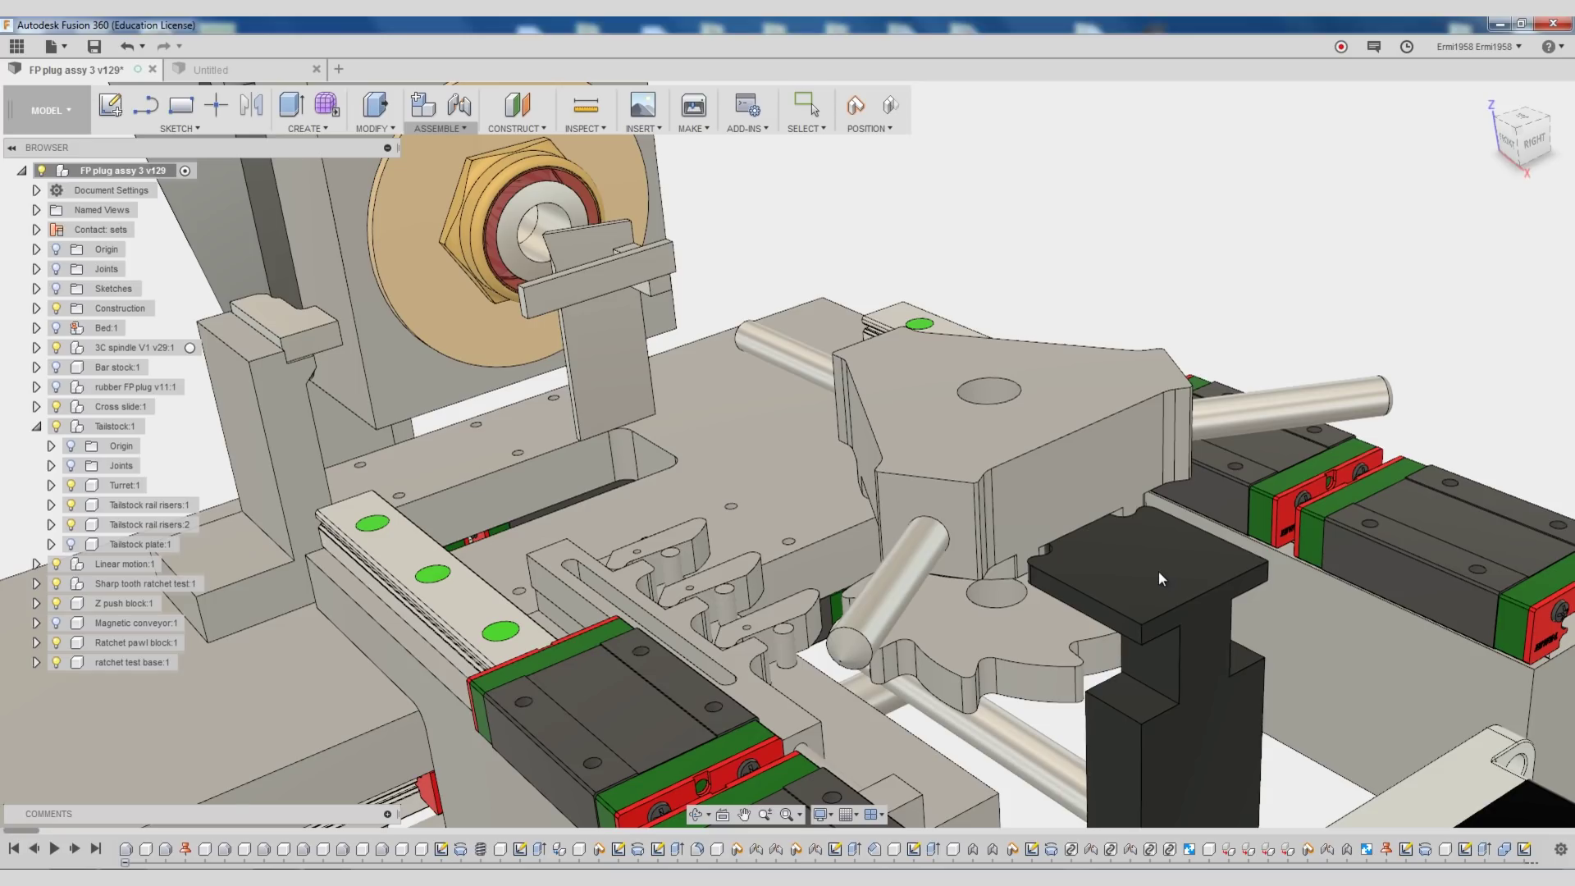
pyautogui.scroll(-3, 1159, 571)
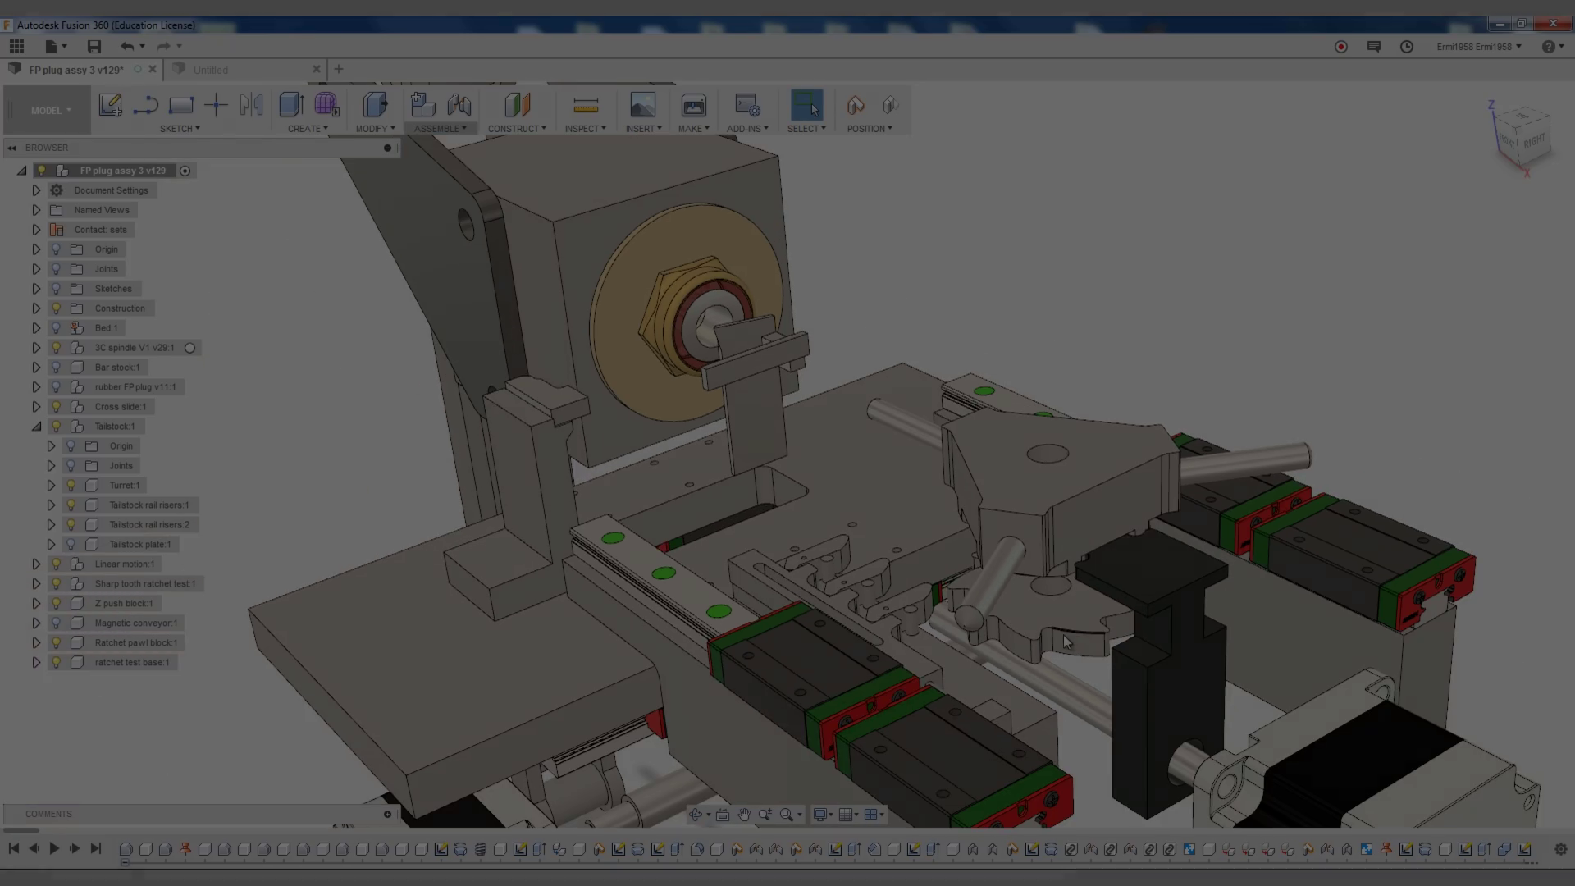